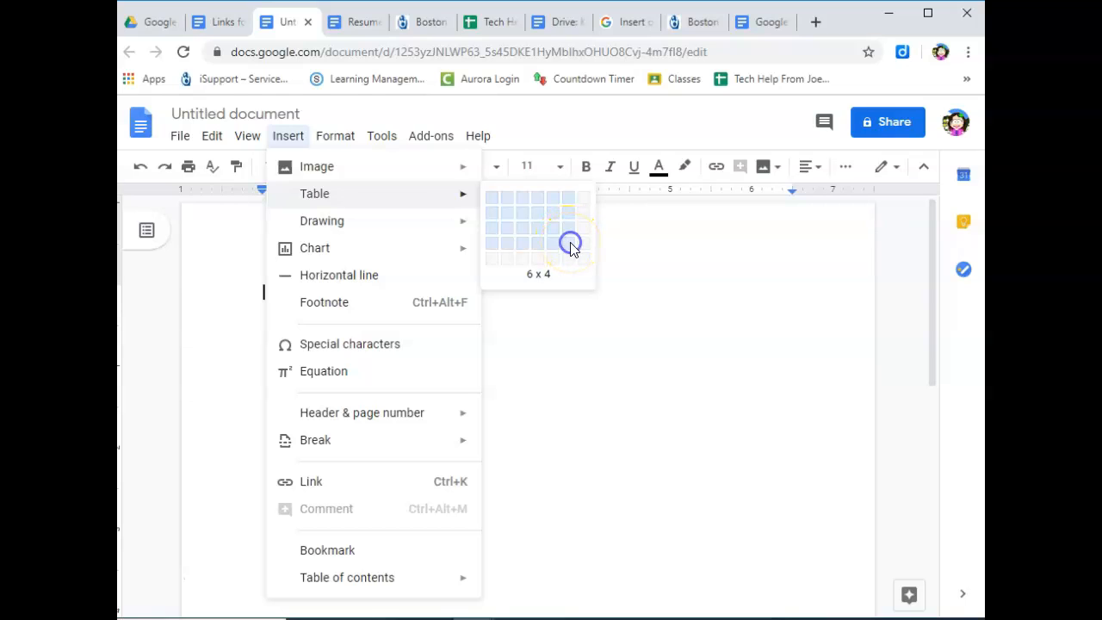
Insert a 6 x 4 table into the blank document.
left_click(571, 246)
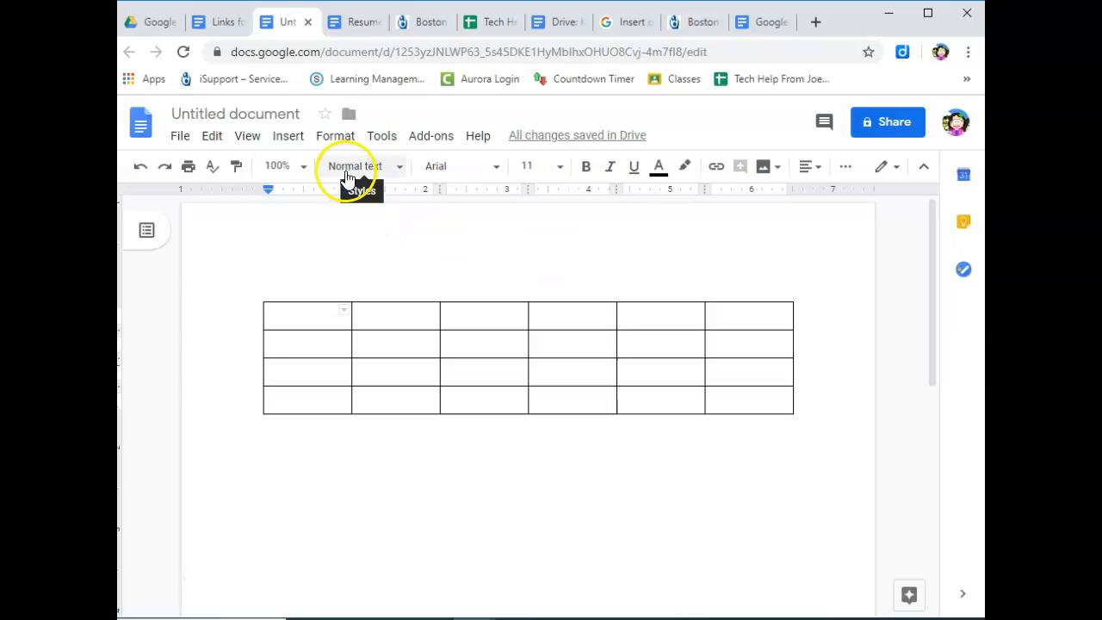
Examine the row, column, distribution and table property options available for the table's first cell.
left_click(316, 324)
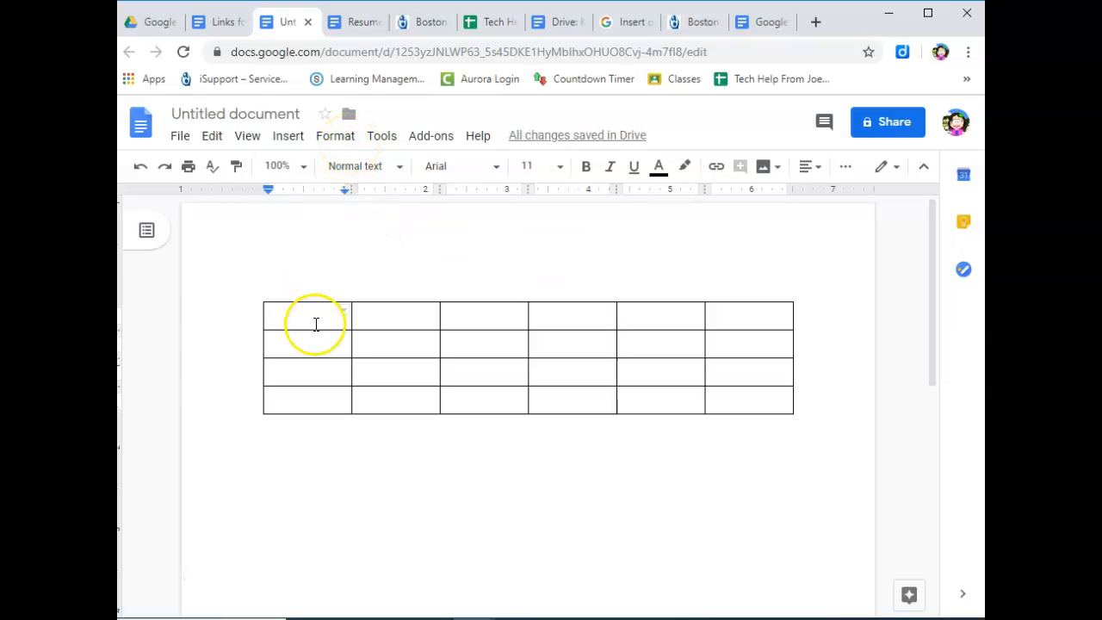
right_click(315, 324)
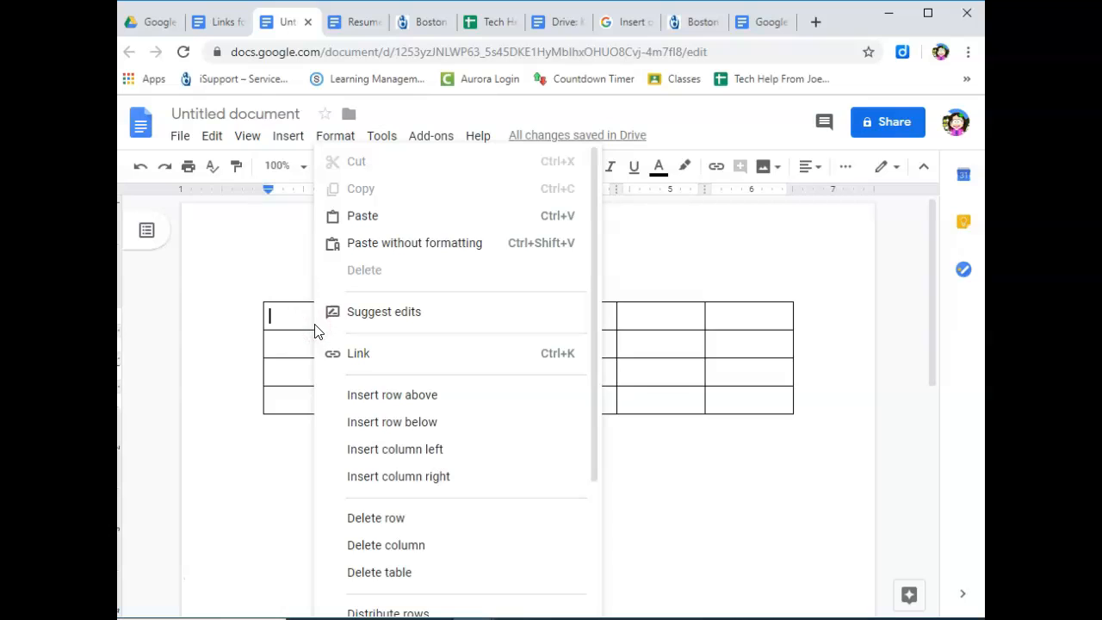
left_click(293, 314)
right_click(293, 315)
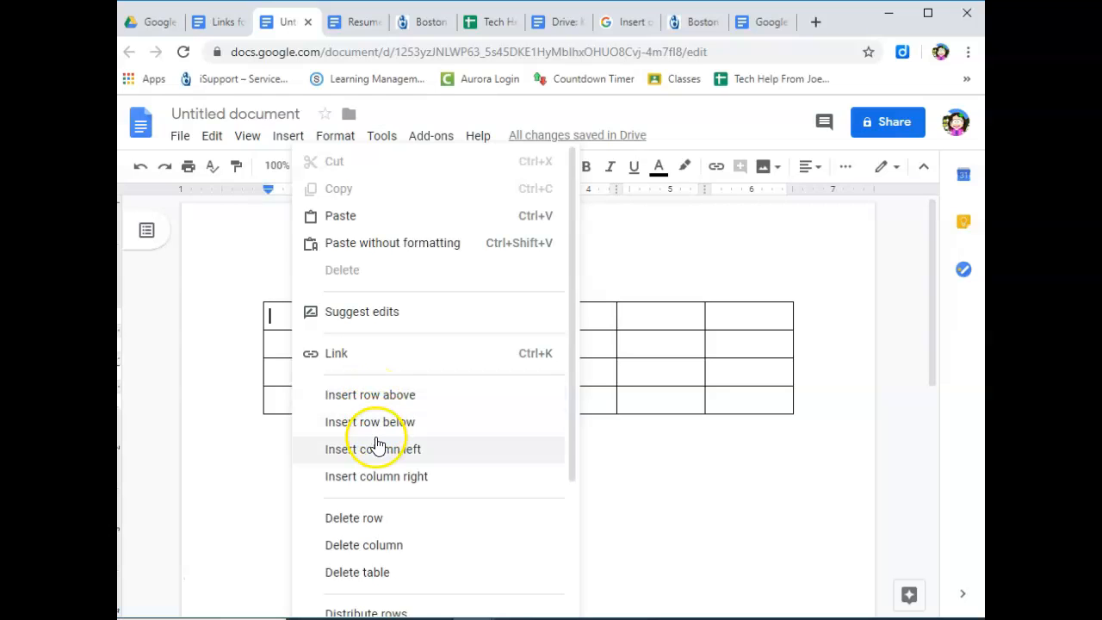
scroll(392, 499, "down", 3)
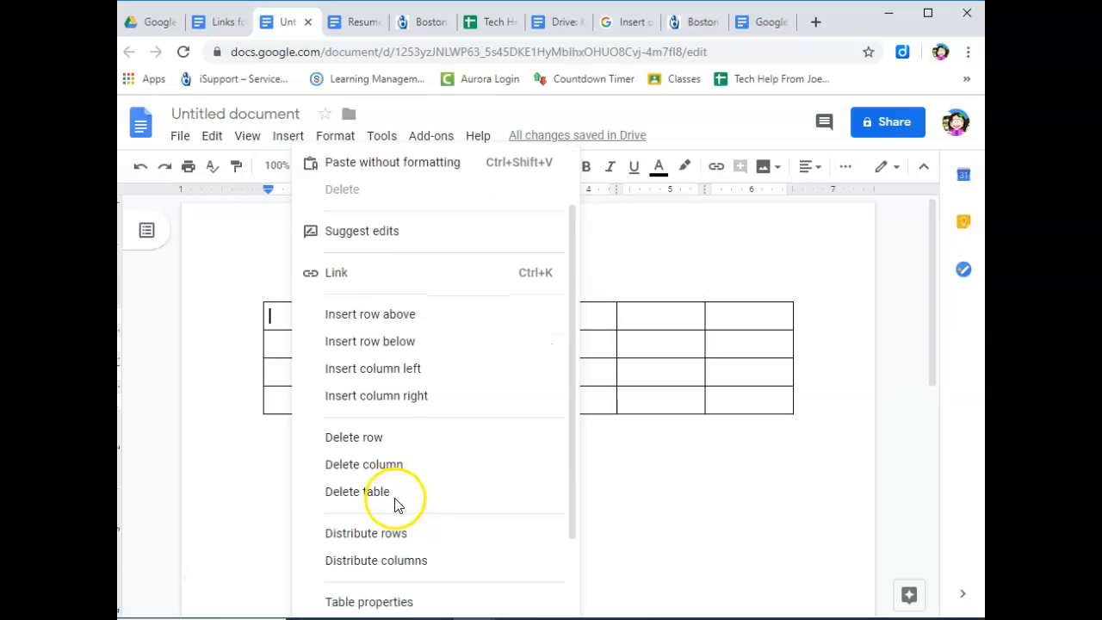
scroll(396, 506, "down", 1)
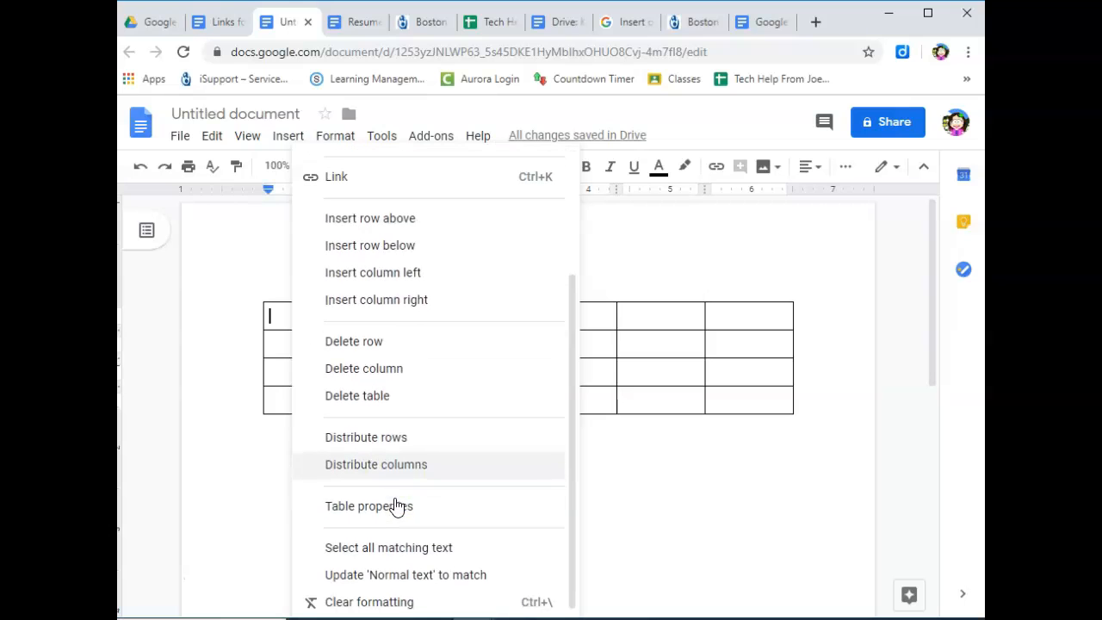
left_click(353, 465)
Set the table border to blue with a 4.5 pt width in the table properties.
right_click(328, 316)
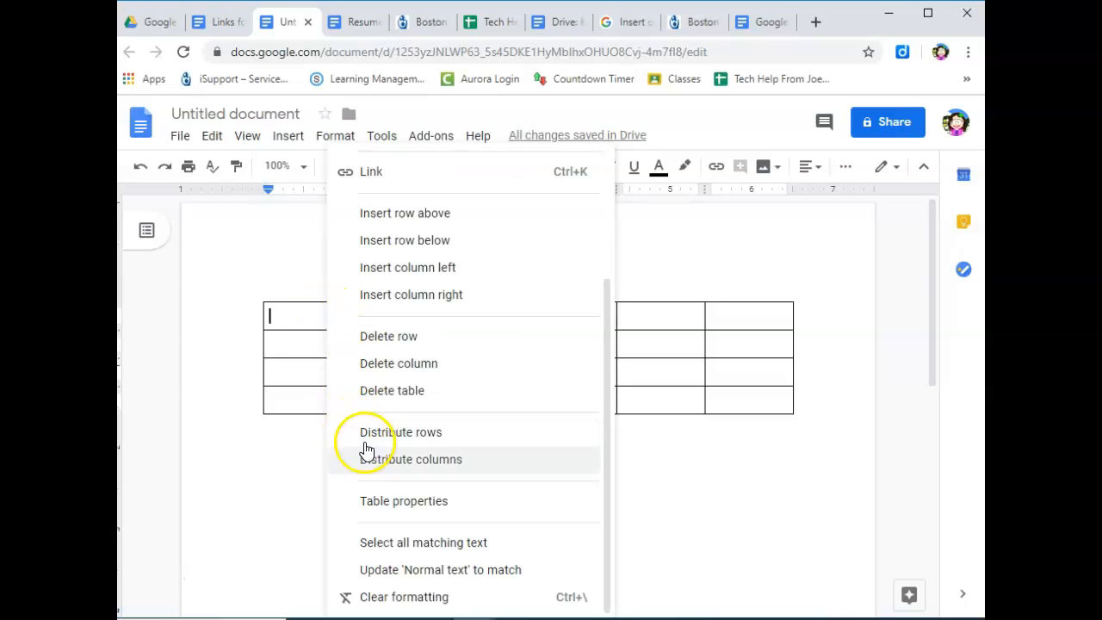
left_click(395, 495)
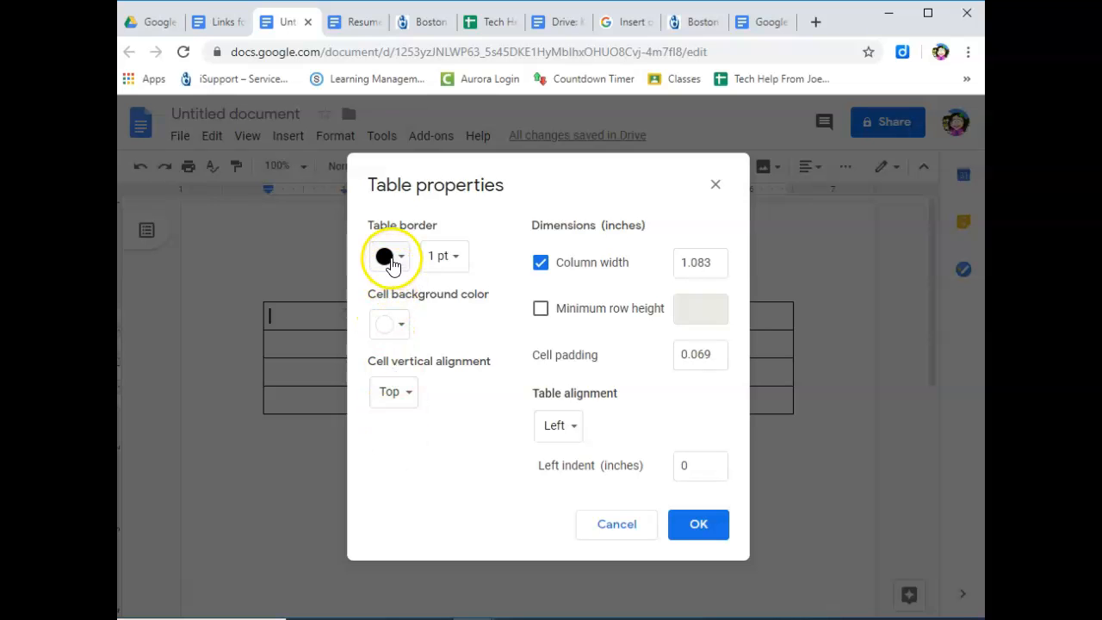
left_click(402, 261)
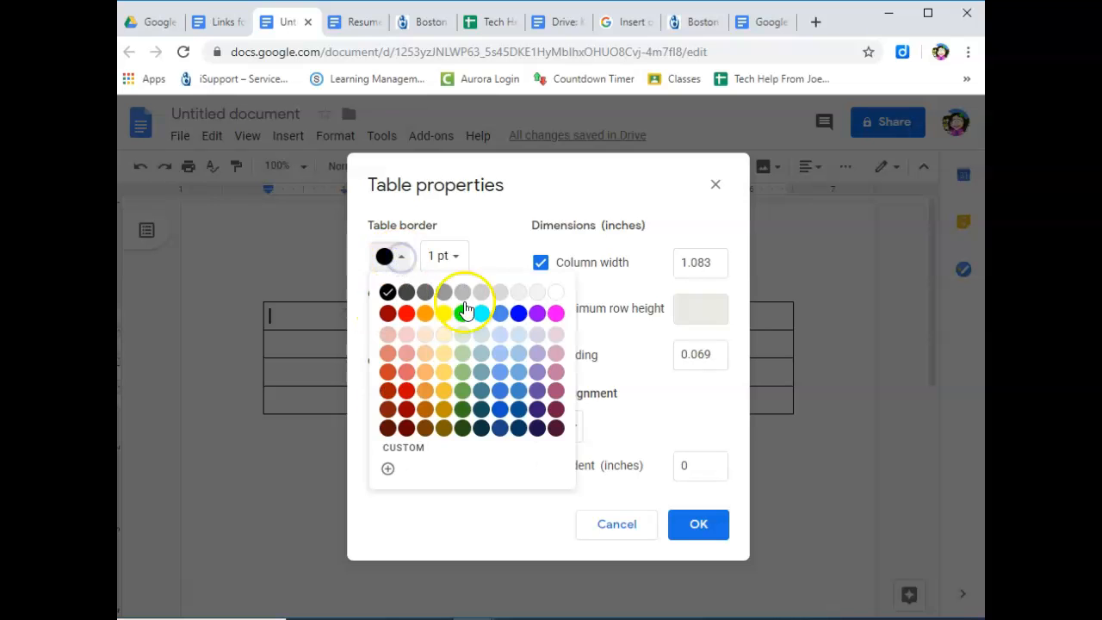
right_click(520, 316)
left_click(517, 319)
right_click(516, 318)
left_click(517, 319)
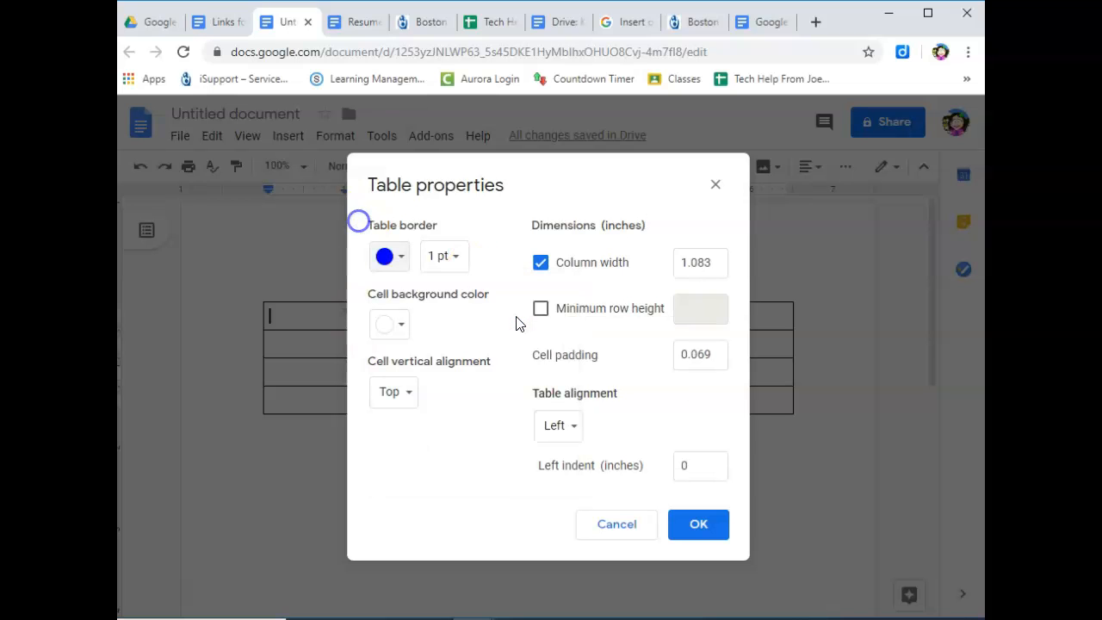
left_click(456, 259)
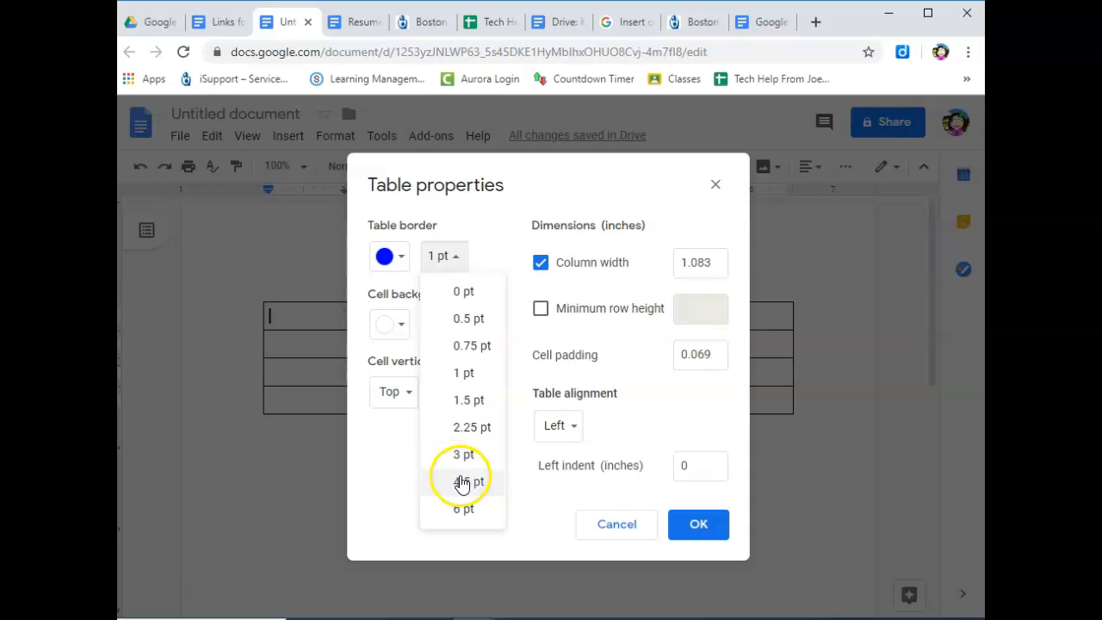
left_click(463, 483)
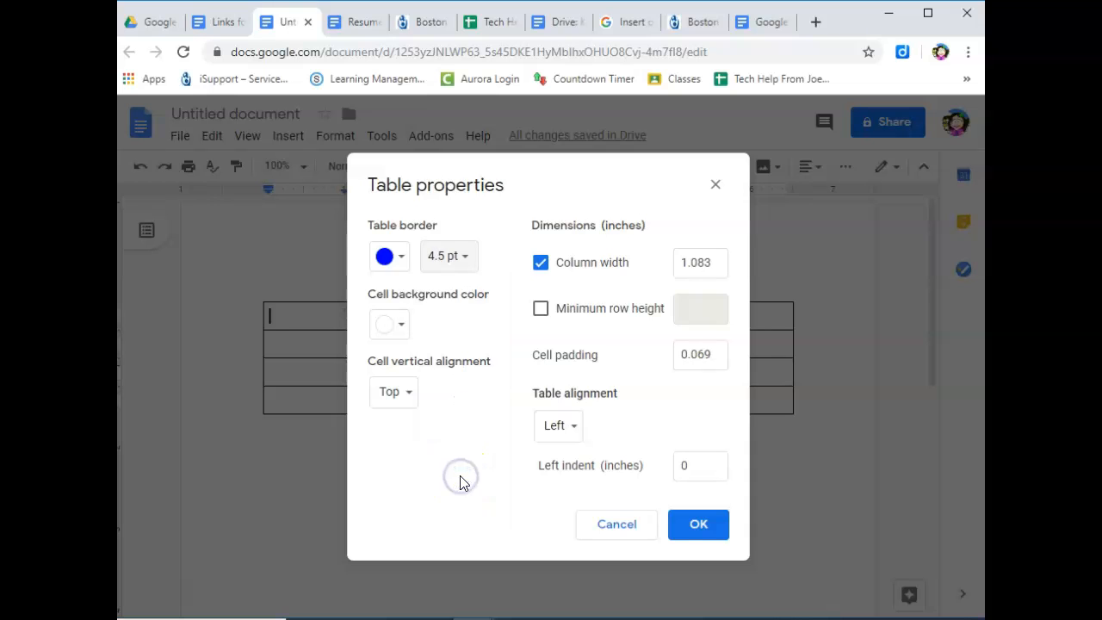
left_click(699, 526)
left_click(297, 310)
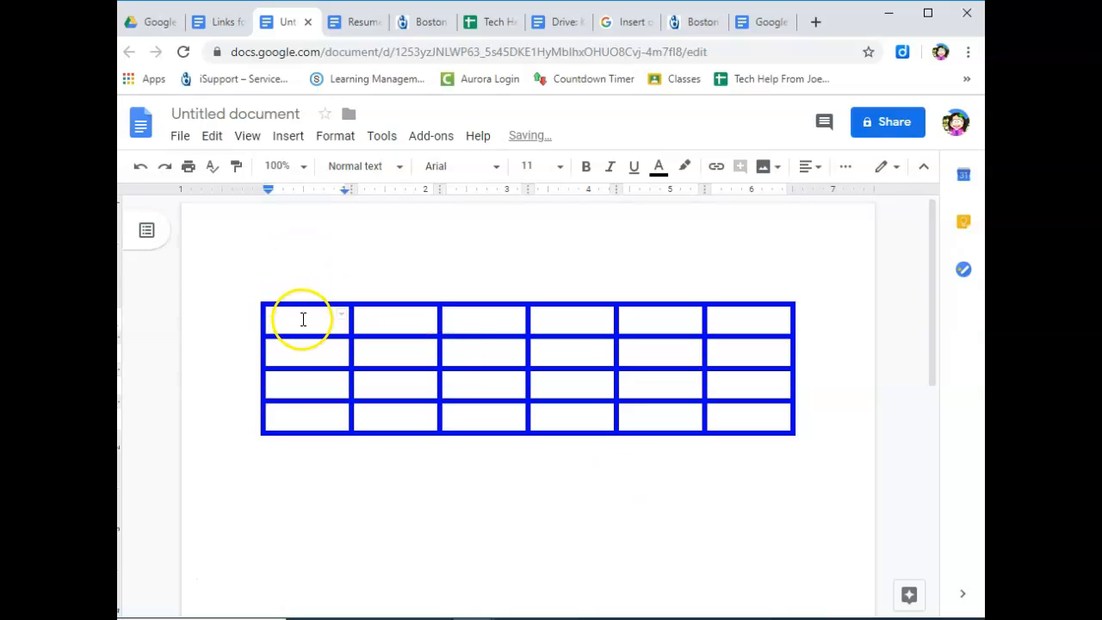
right_click(302, 319)
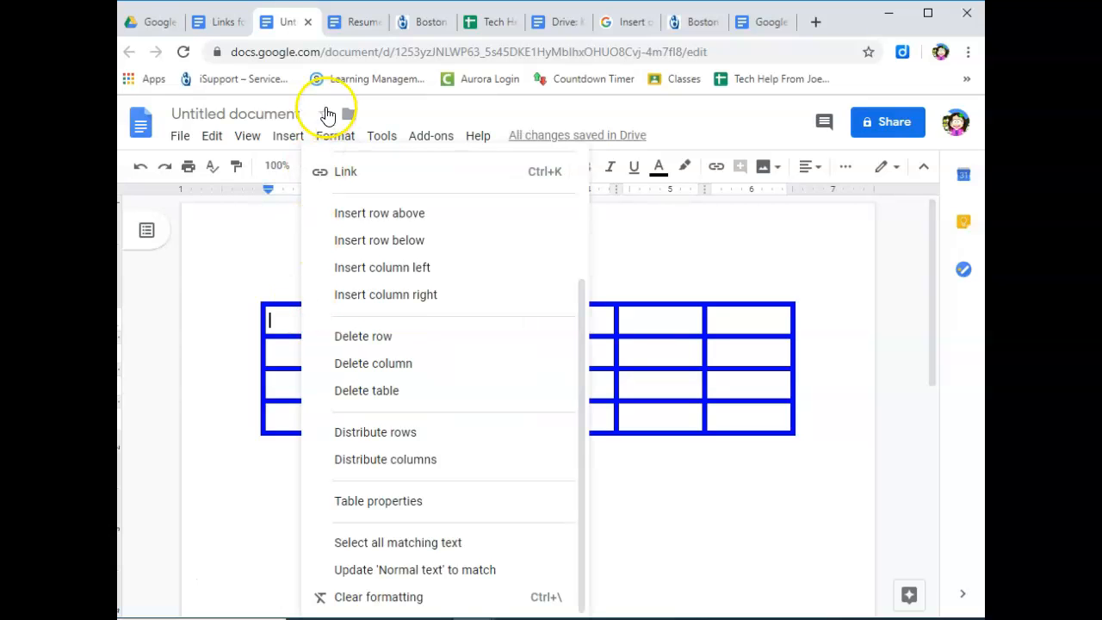
left_click(337, 133)
left_click(341, 136)
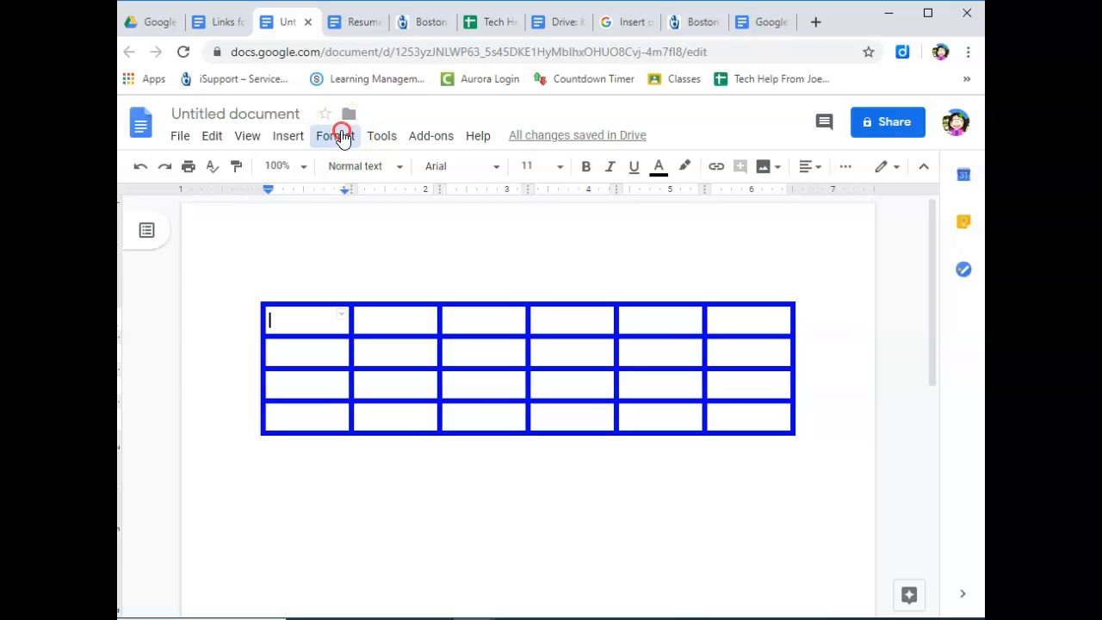
left_click(341, 136)
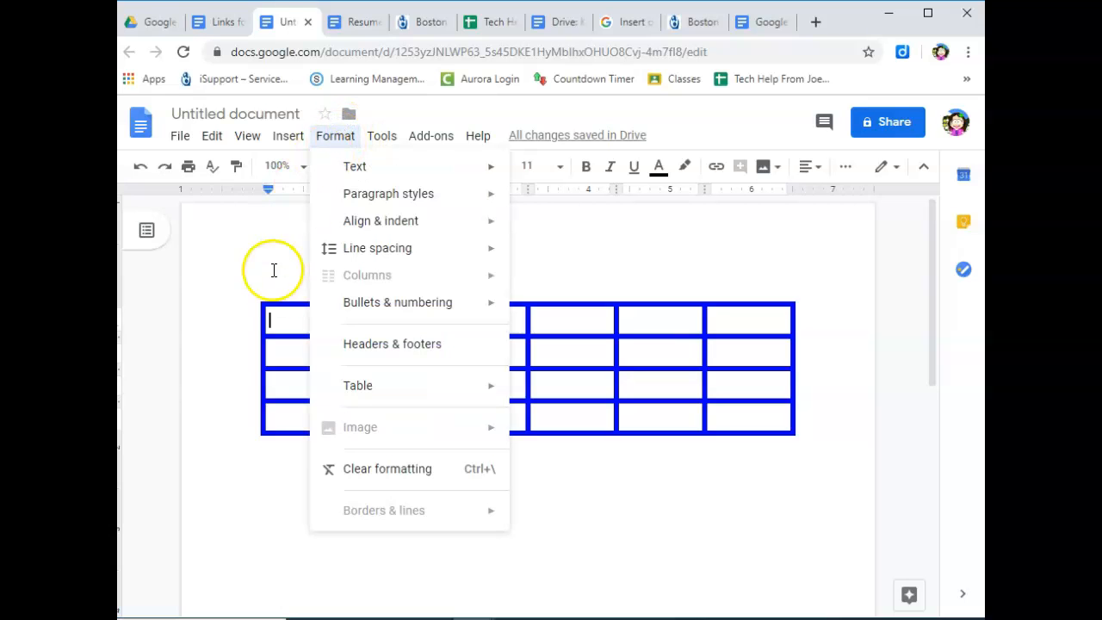
Change the cell padding of the table's first cell in the table properties.
right_click(283, 320)
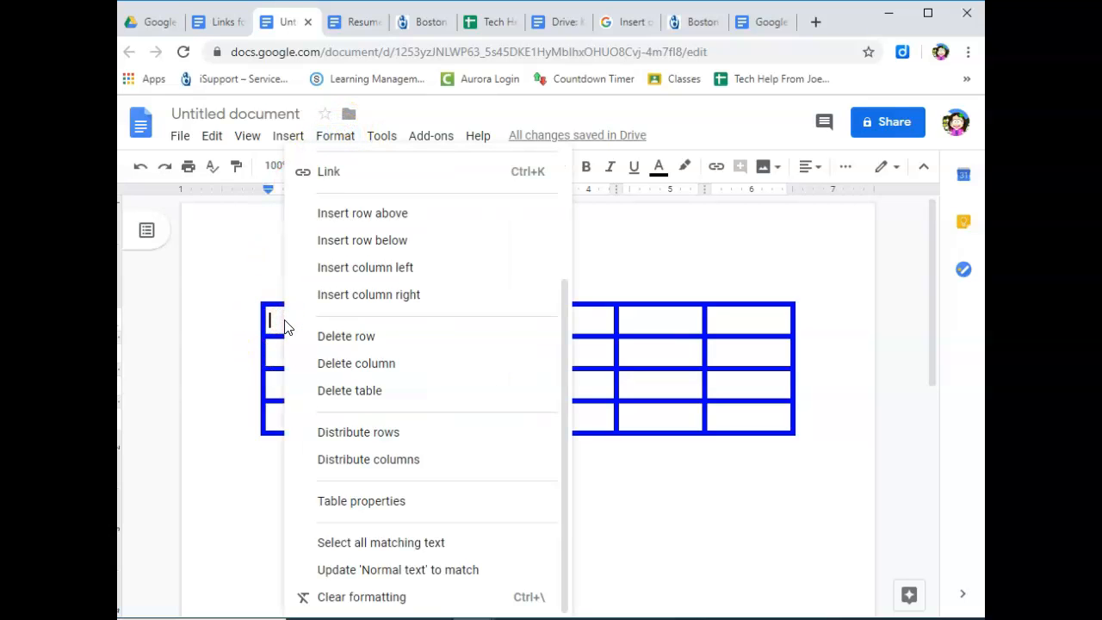
left_click(403, 502)
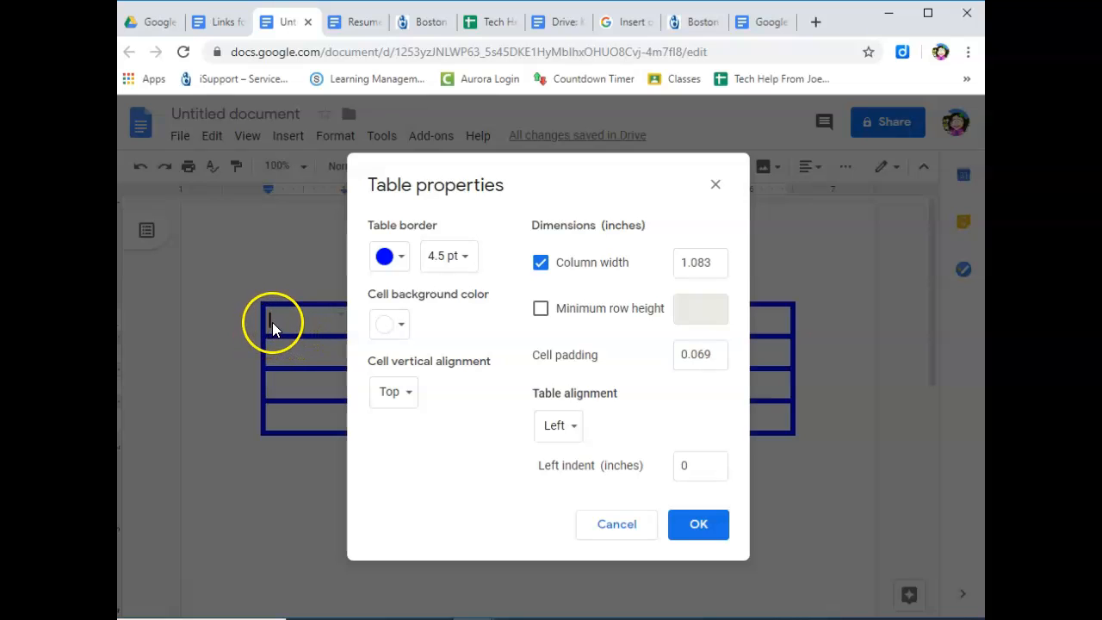
left_click(713, 353)
left_click(697, 524)
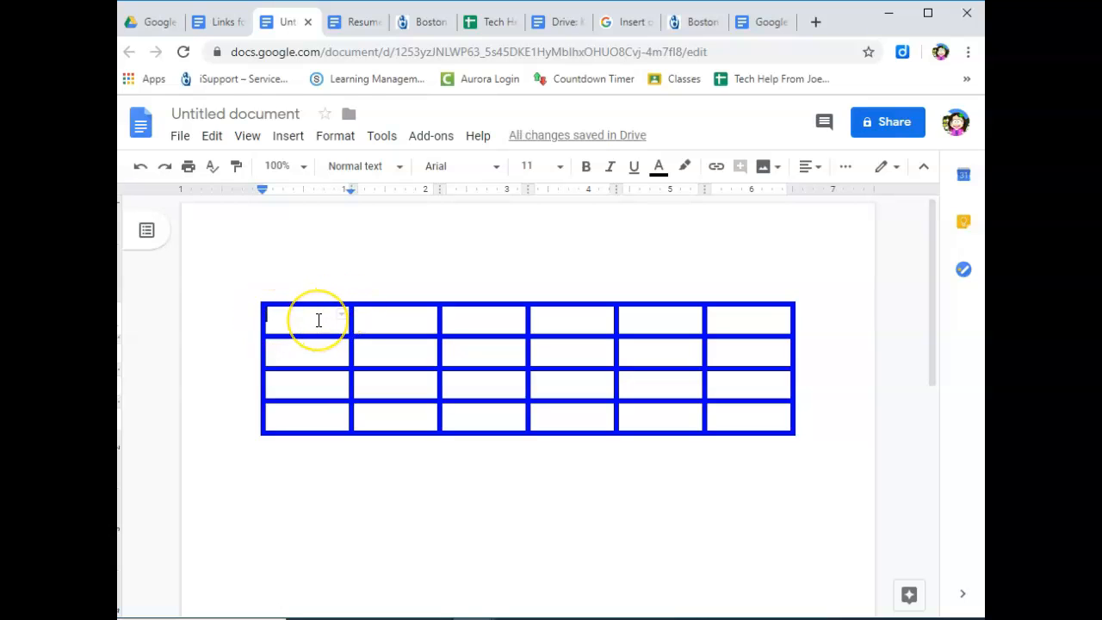
Set the cell padding of the table's first cell to 0.5 inches.
double_click(318, 319)
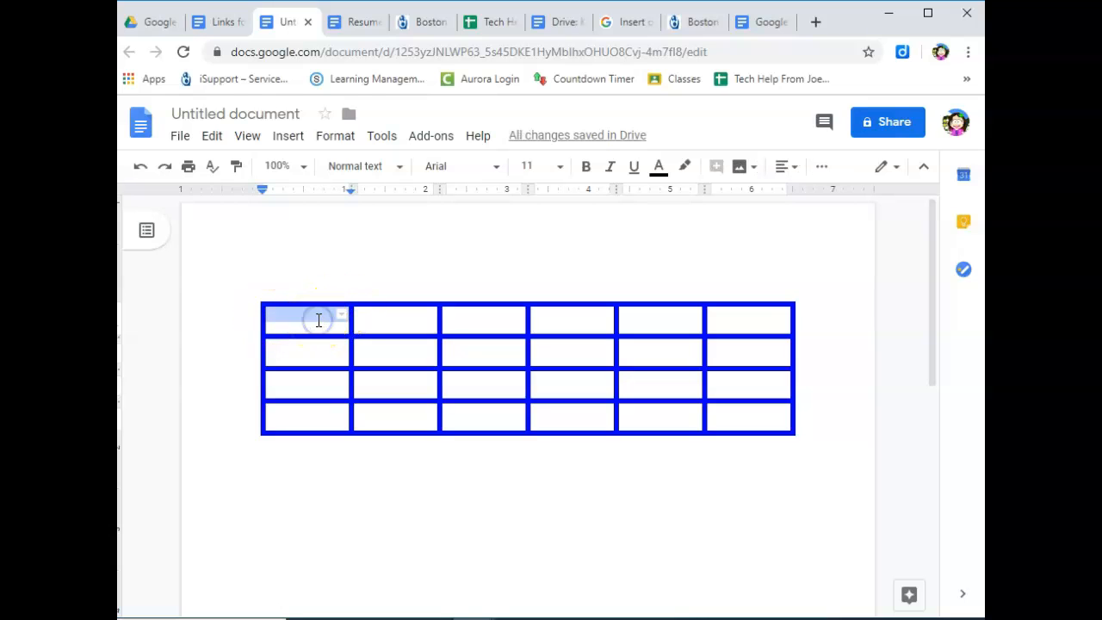
right_click(317, 320)
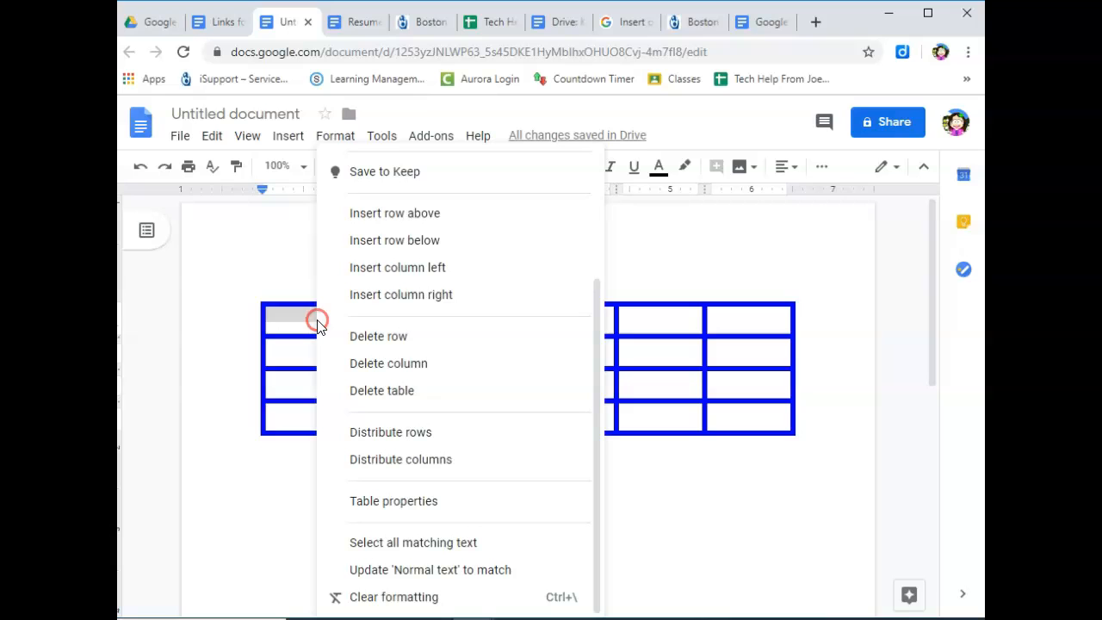
left_click(421, 509)
left_click(698, 354)
type(".5")
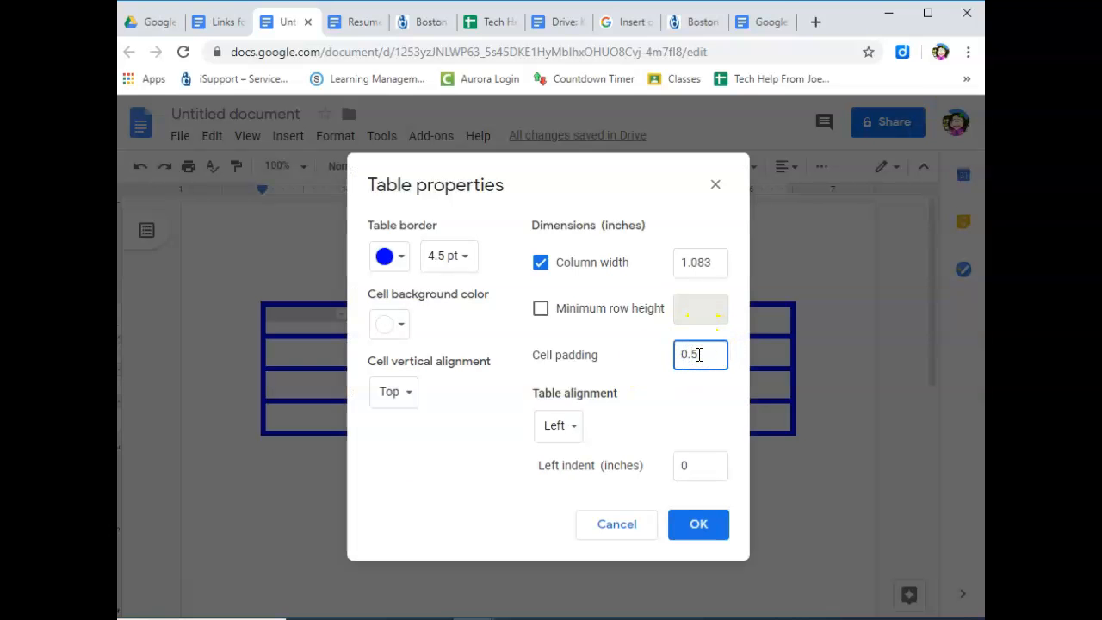
key("Return")
Set the table alignment to Center in the table properties.
right_click(290, 339)
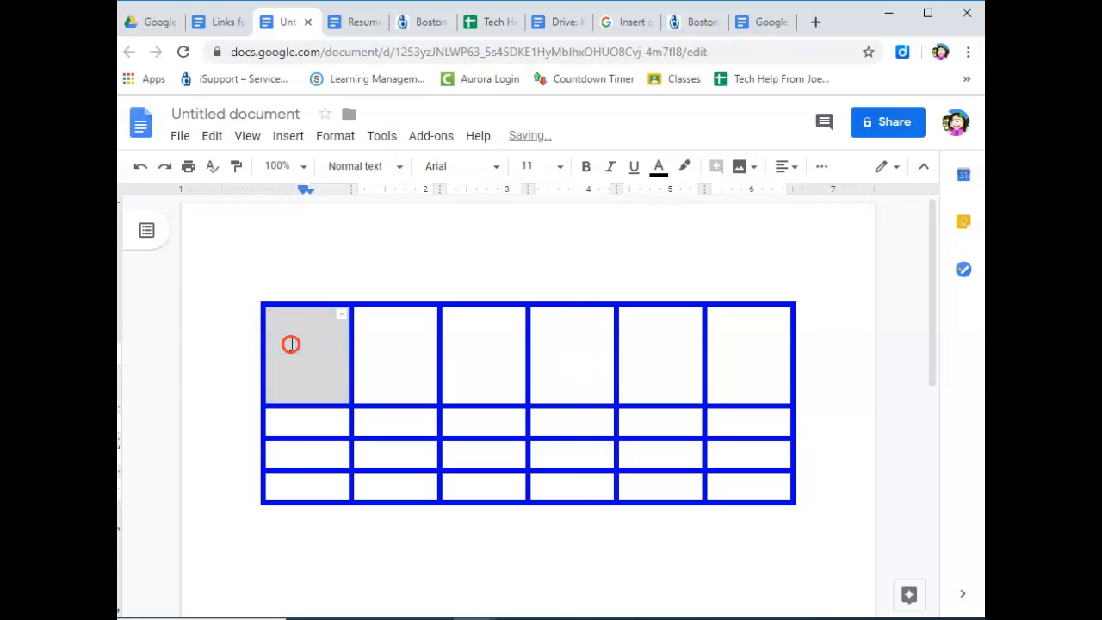
left_click(382, 503)
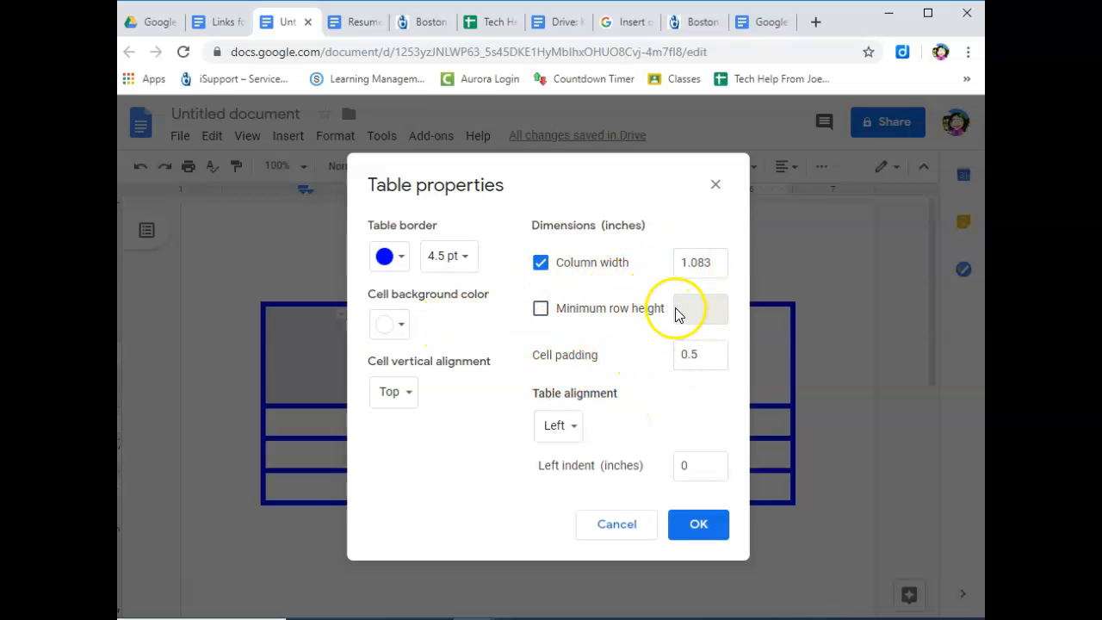
right_click(575, 423)
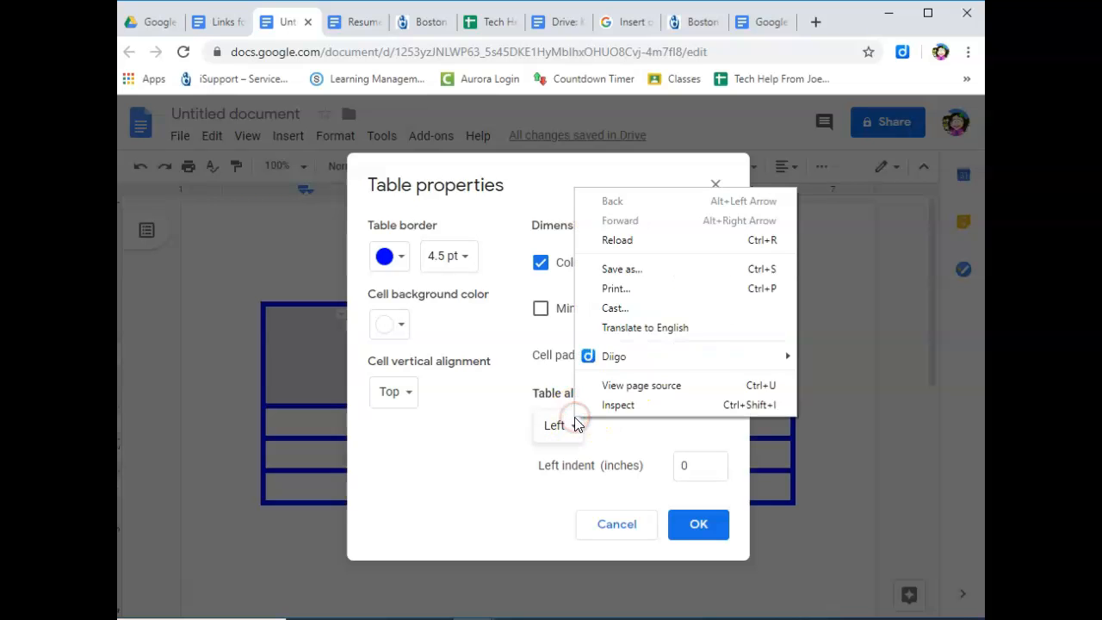
right_click(571, 423)
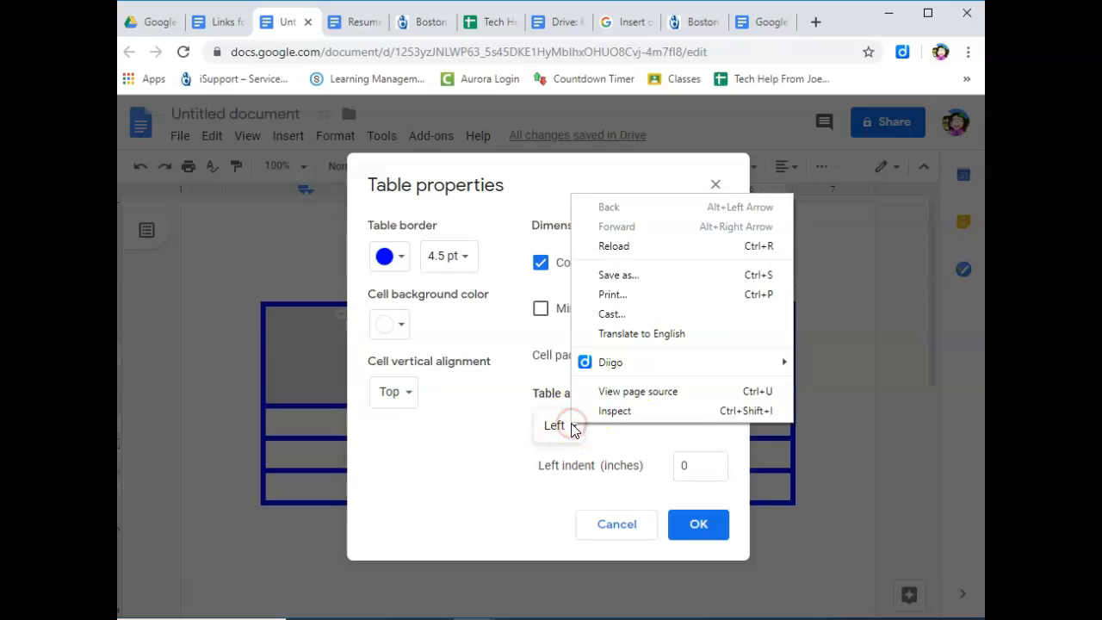
right_click(551, 423)
left_click(389, 423)
left_click(551, 426)
left_click(571, 454)
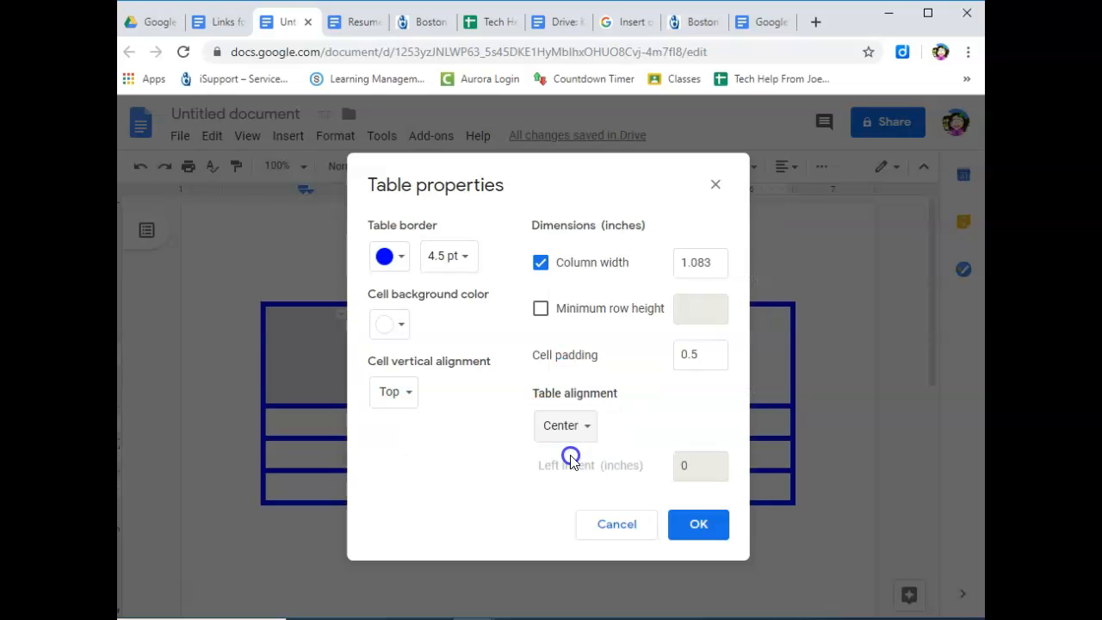
left_click(699, 523)
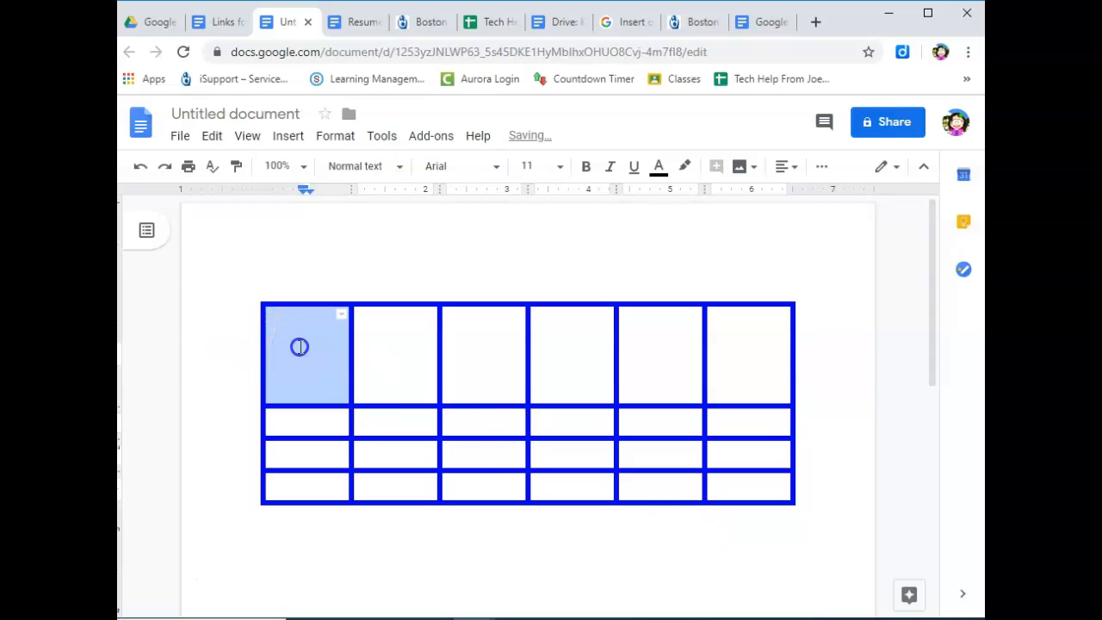
Enter "test" in the first cell of the table's first row.
left_click(301, 346)
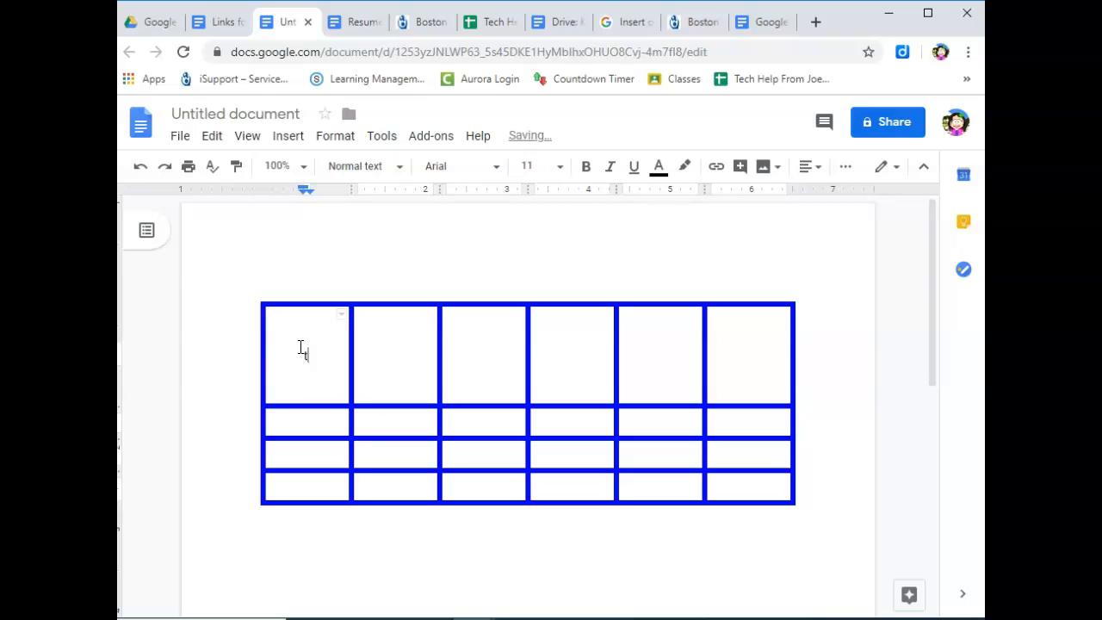
type("test")
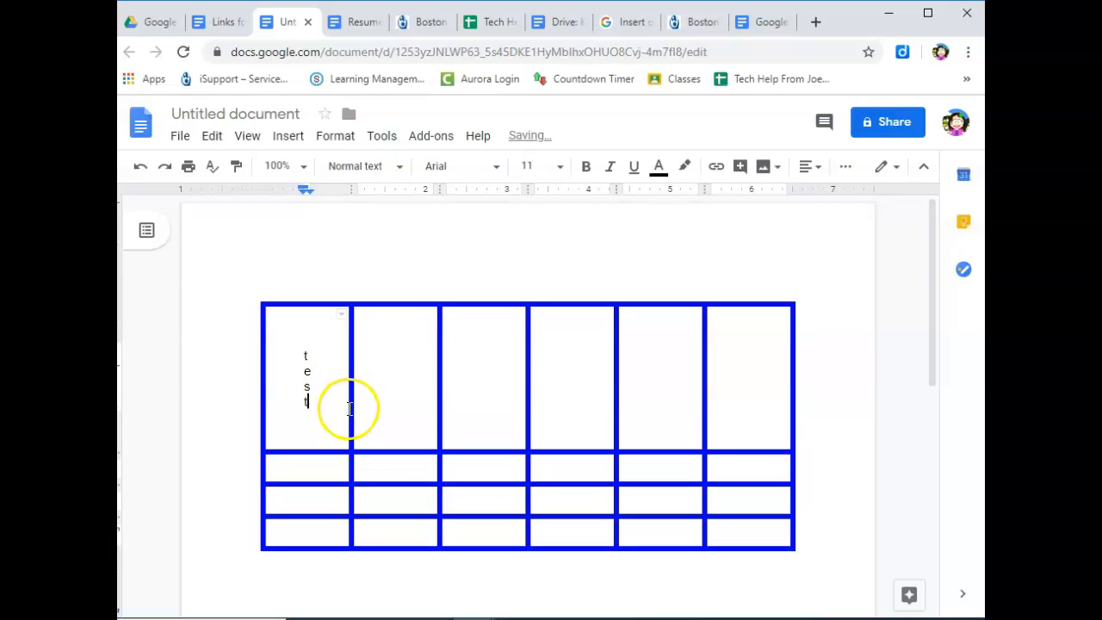
Set the vertical alignment of the first row's second cell to Middle and enter "test" in it.
right_click(385, 392)
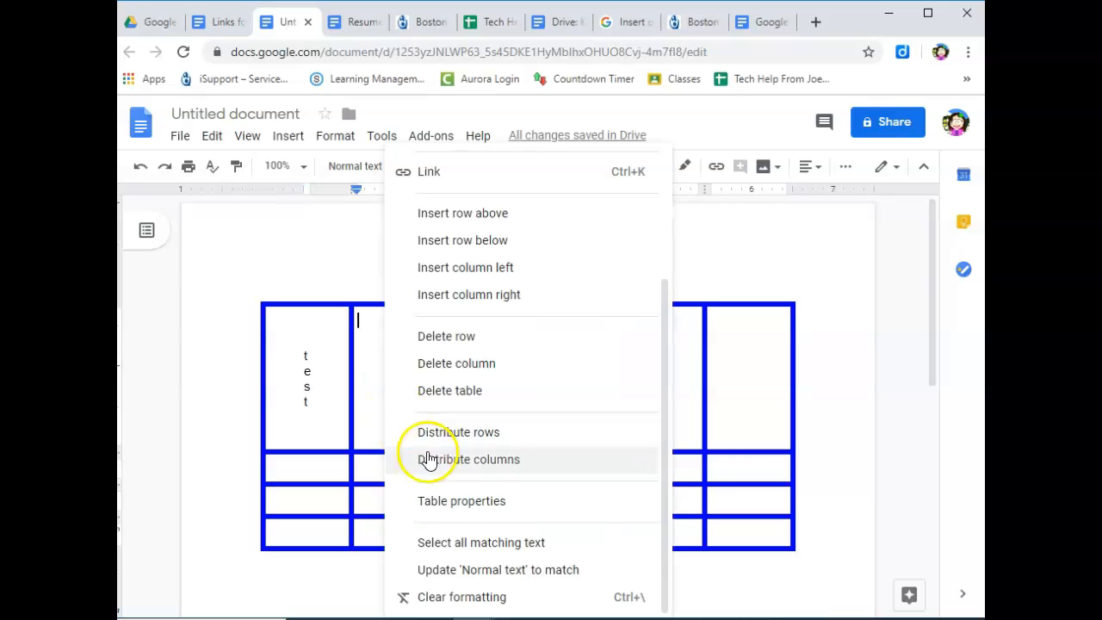
left_click(430, 501)
left_click(408, 393)
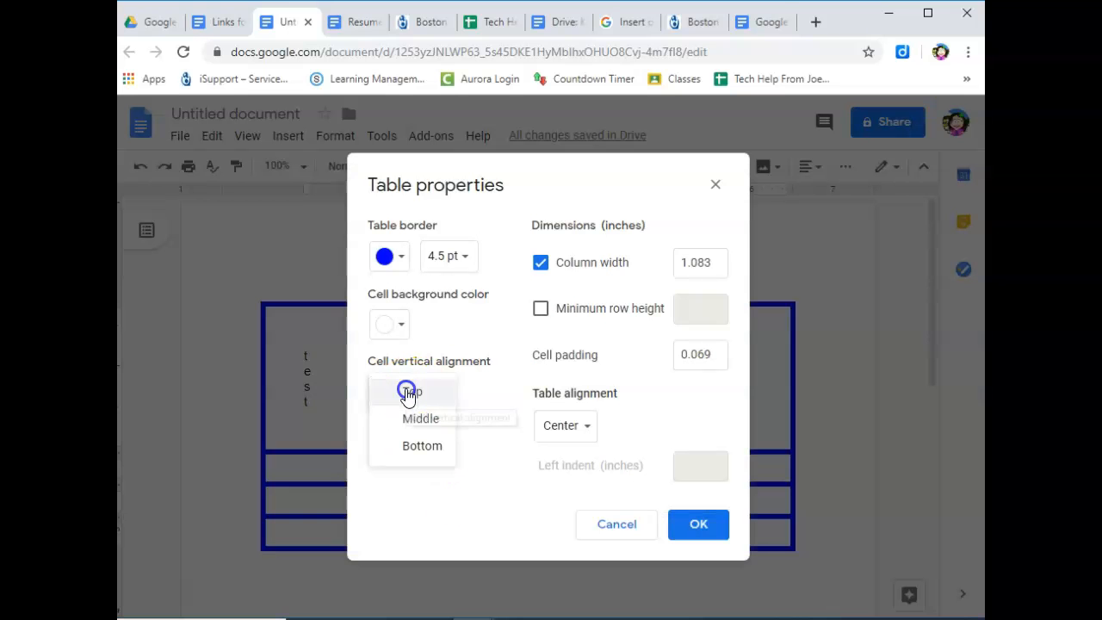
left_click(421, 419)
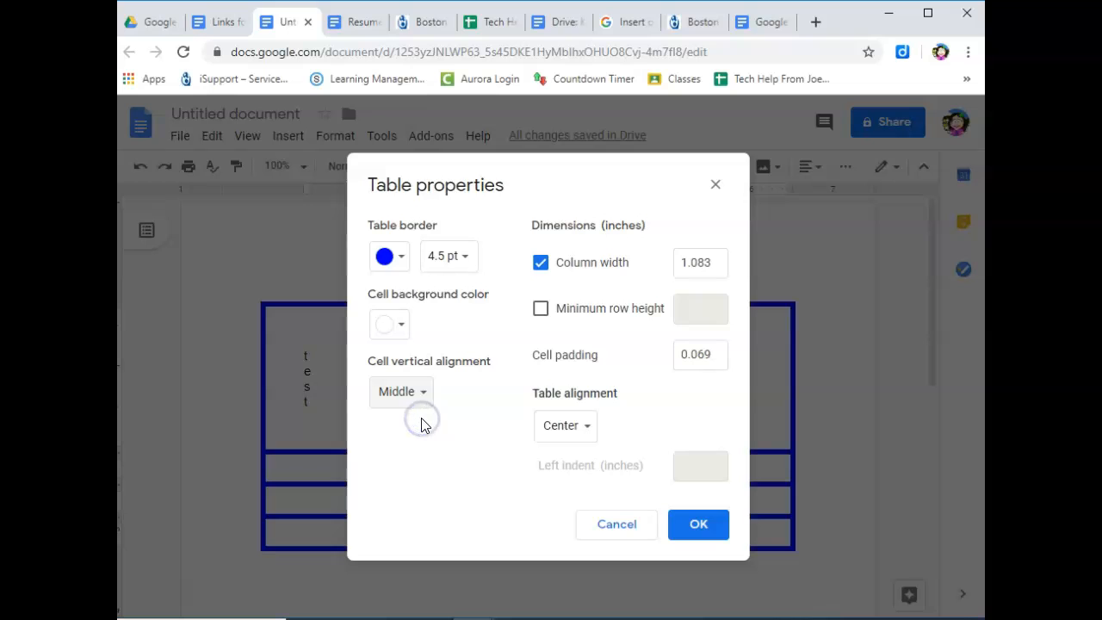
left_click(696, 525)
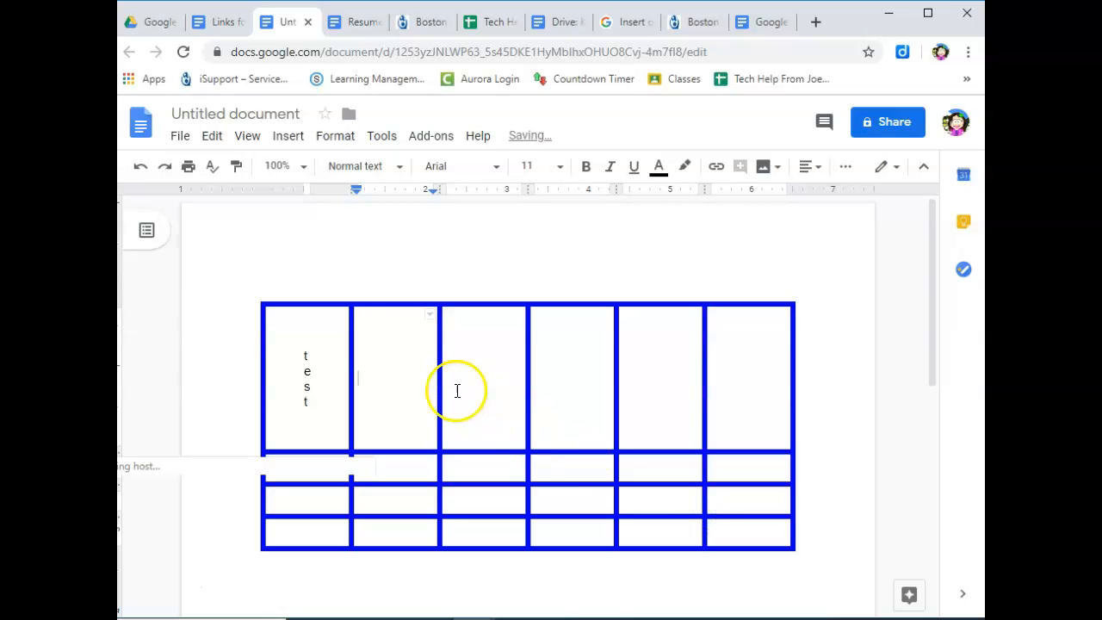
type("tests")
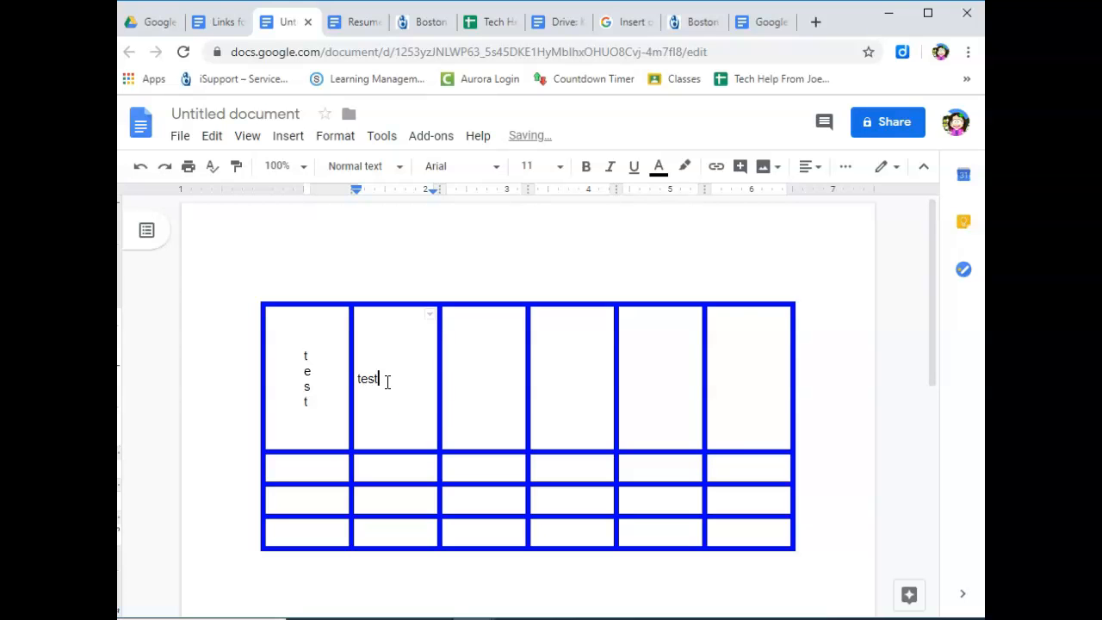
Set the background color of the third cell in the table's first row to magenta.
right_click(459, 376)
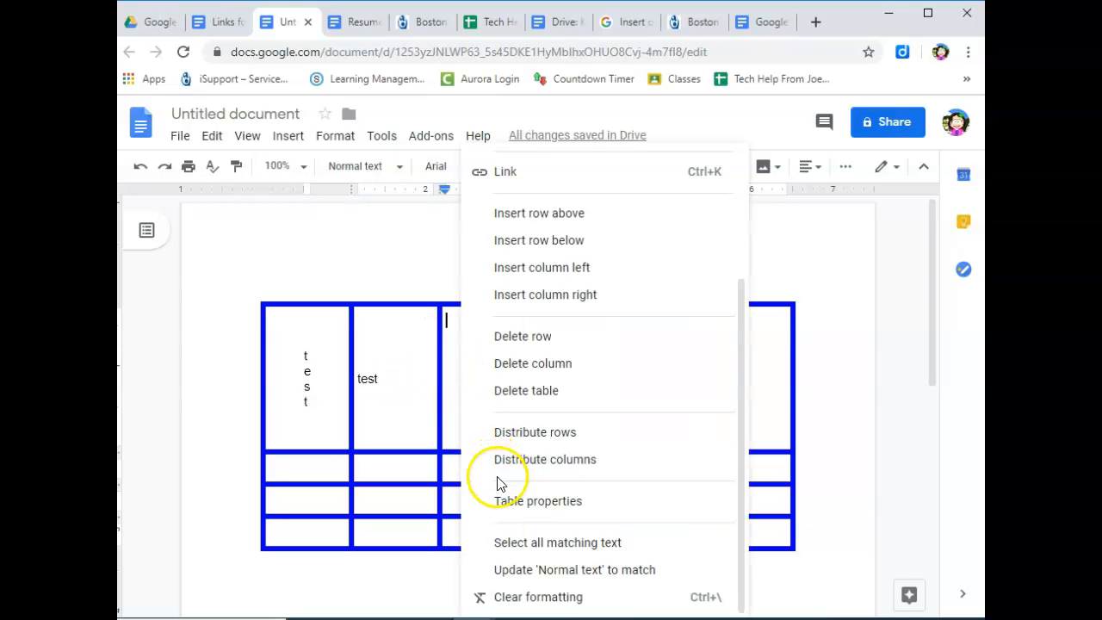
left_click(505, 500)
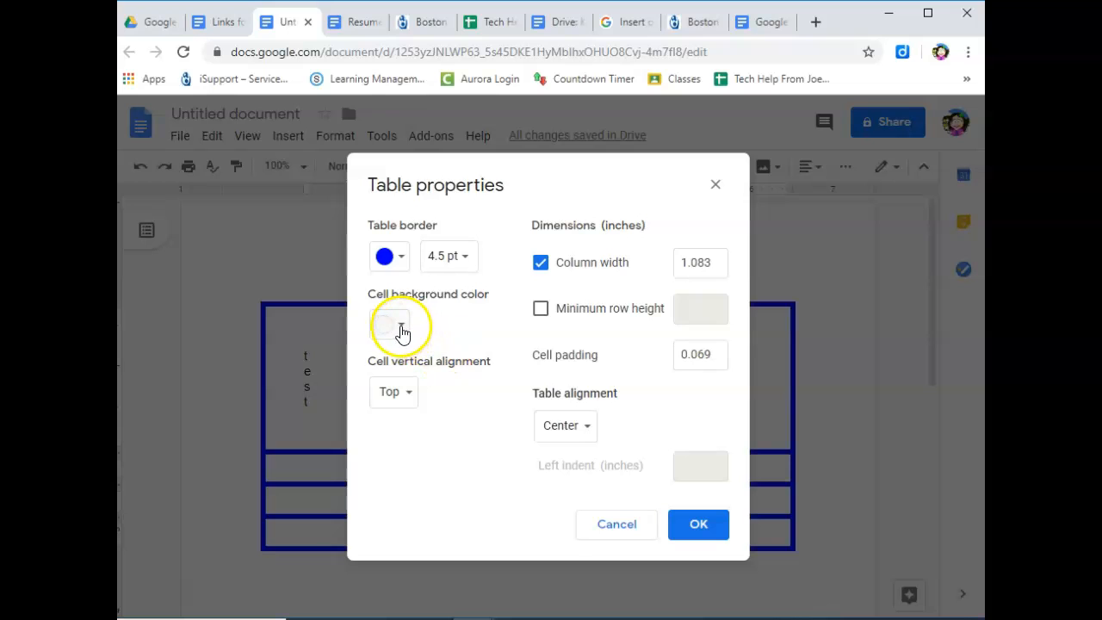
left_click(400, 327)
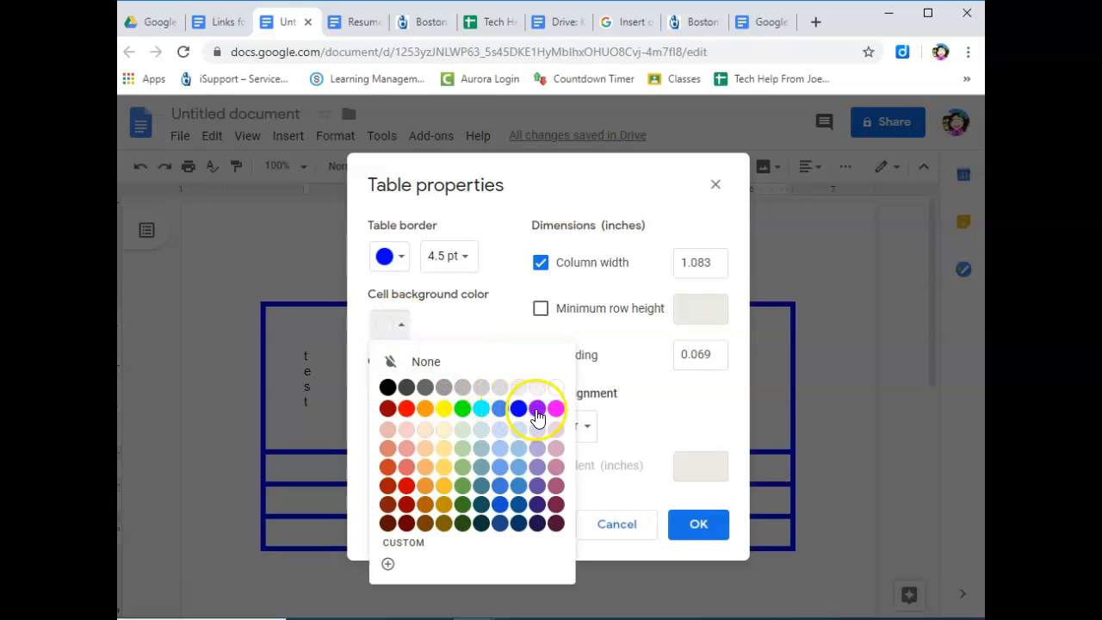
left_click(556, 409)
left_click(702, 524)
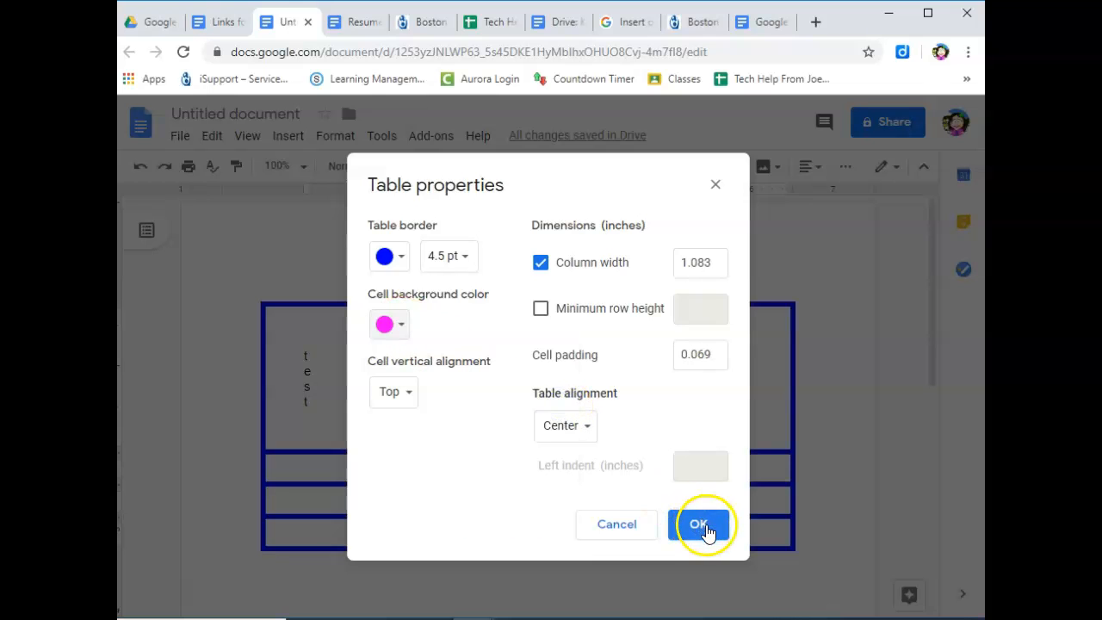
Set the cell background color of the whole first row to red and the table alignment to Left.
left_click_drag(305, 344, 774, 395)
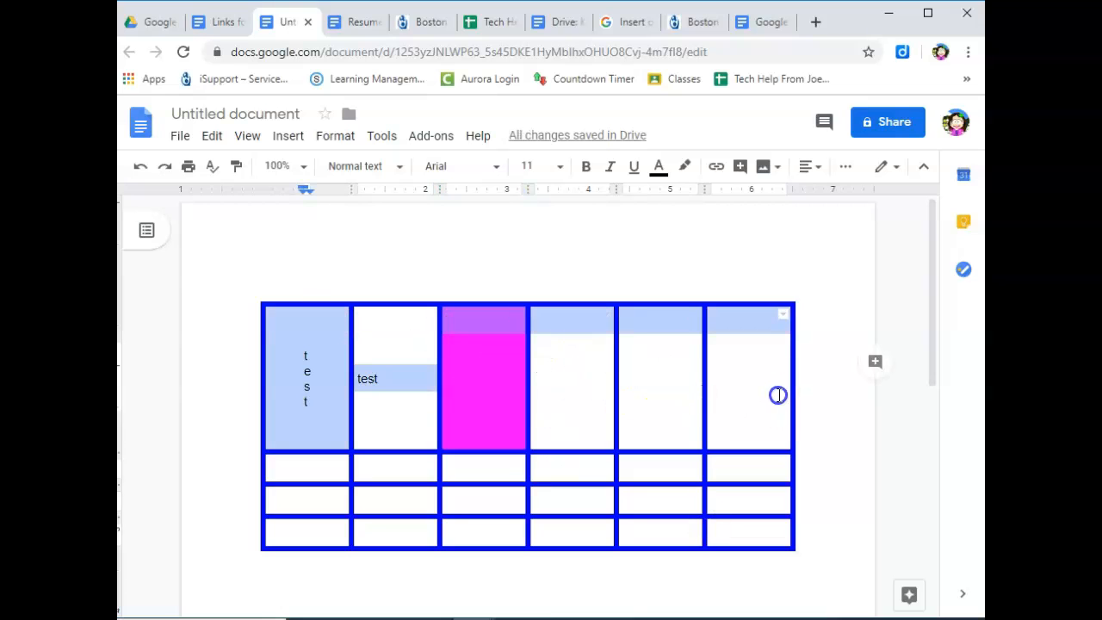
right_click(685, 378)
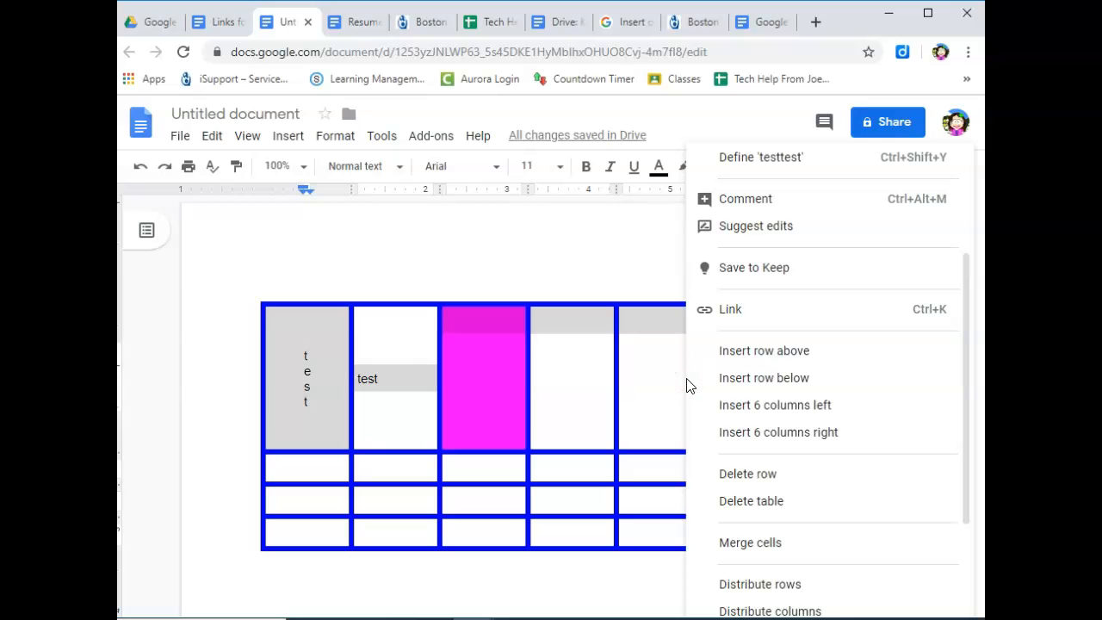
scroll(777, 450, "down", 3)
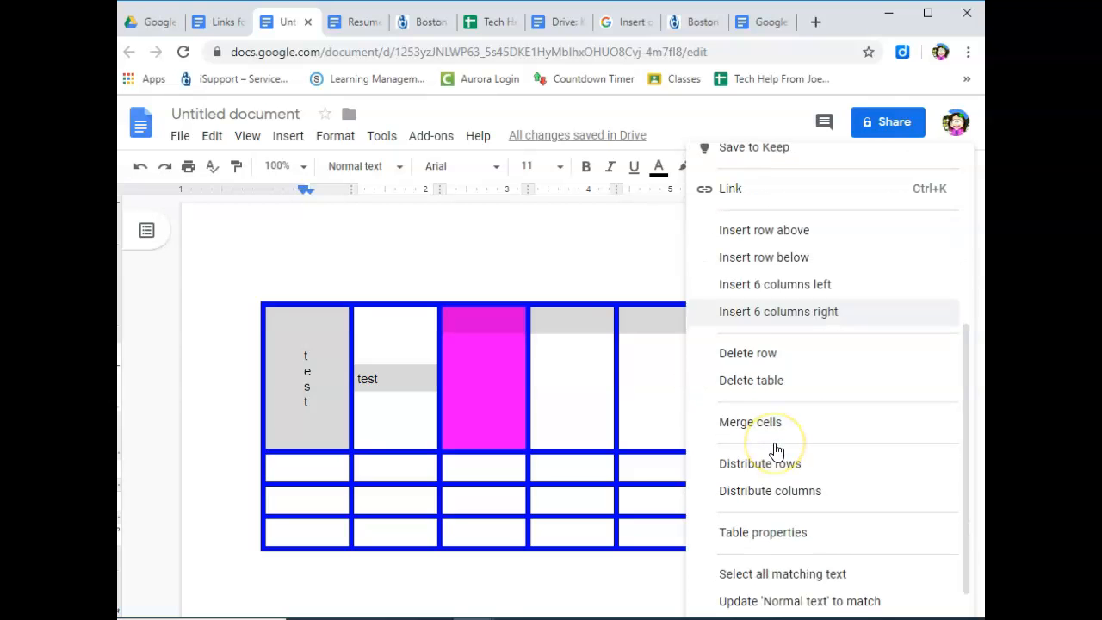
left_click(776, 508)
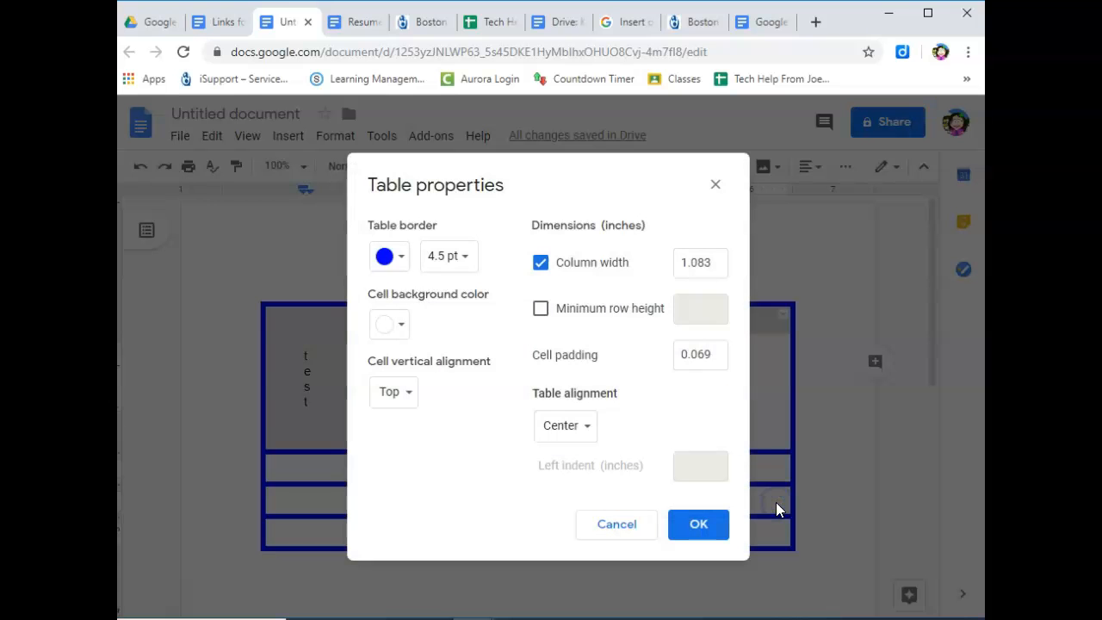
left_click(398, 326)
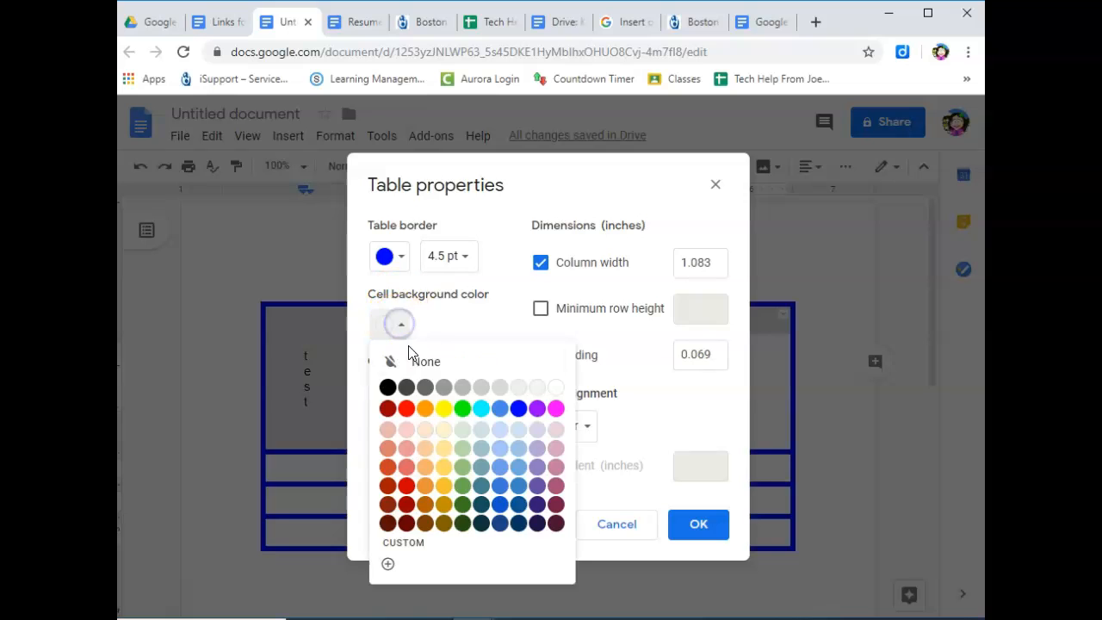
left_click(410, 412)
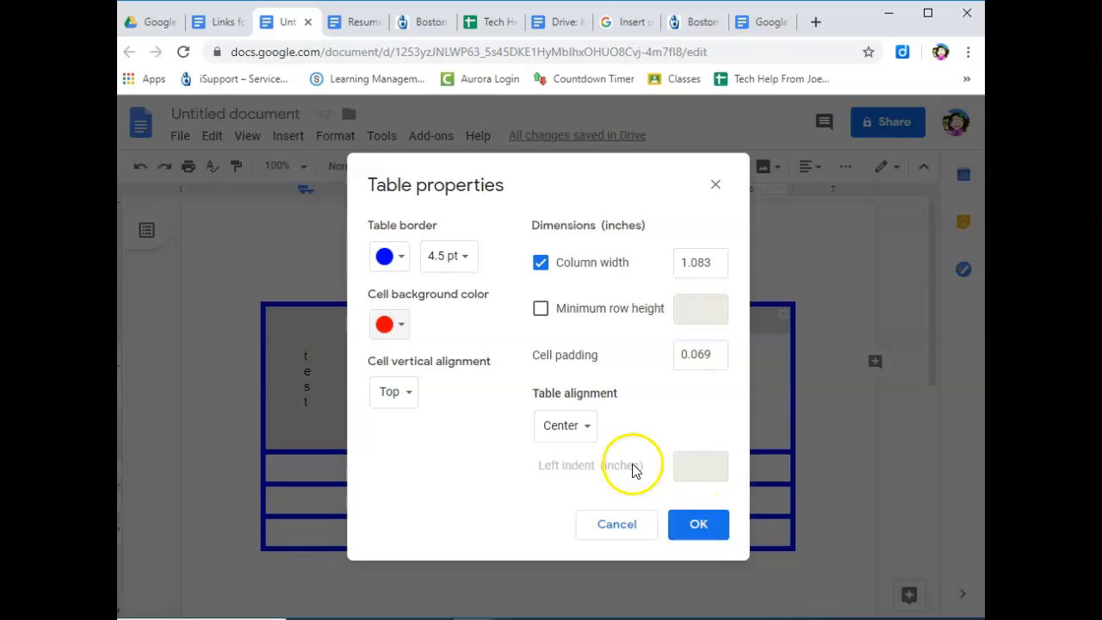
left_click(582, 431)
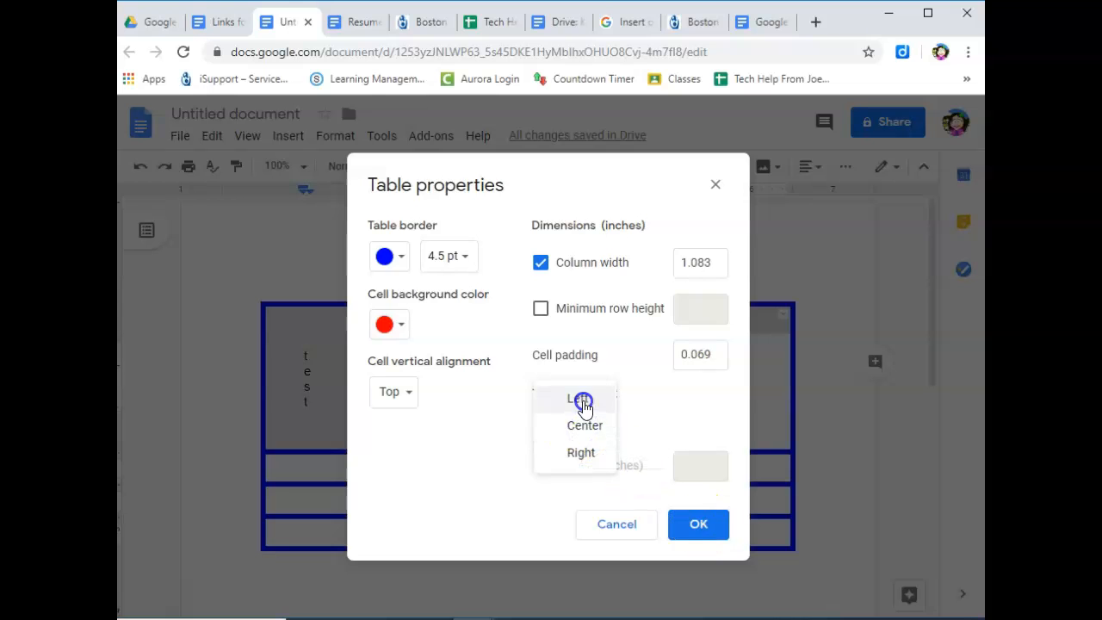
left_click(580, 400)
left_click(698, 524)
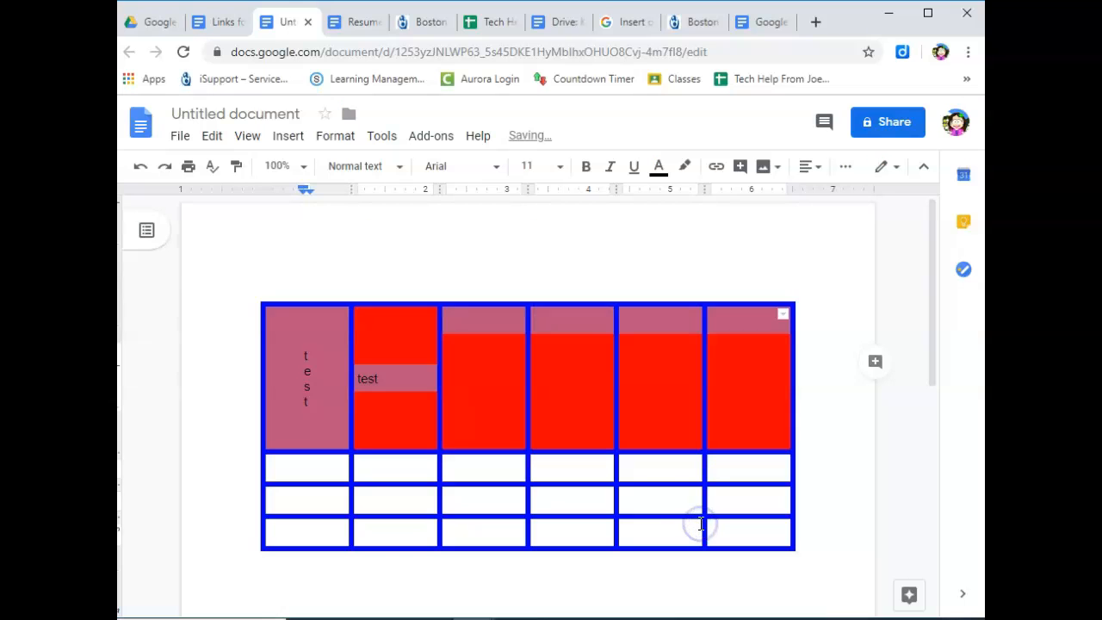
Enter "test" in the third cell of the table's first row.
left_click(459, 326)
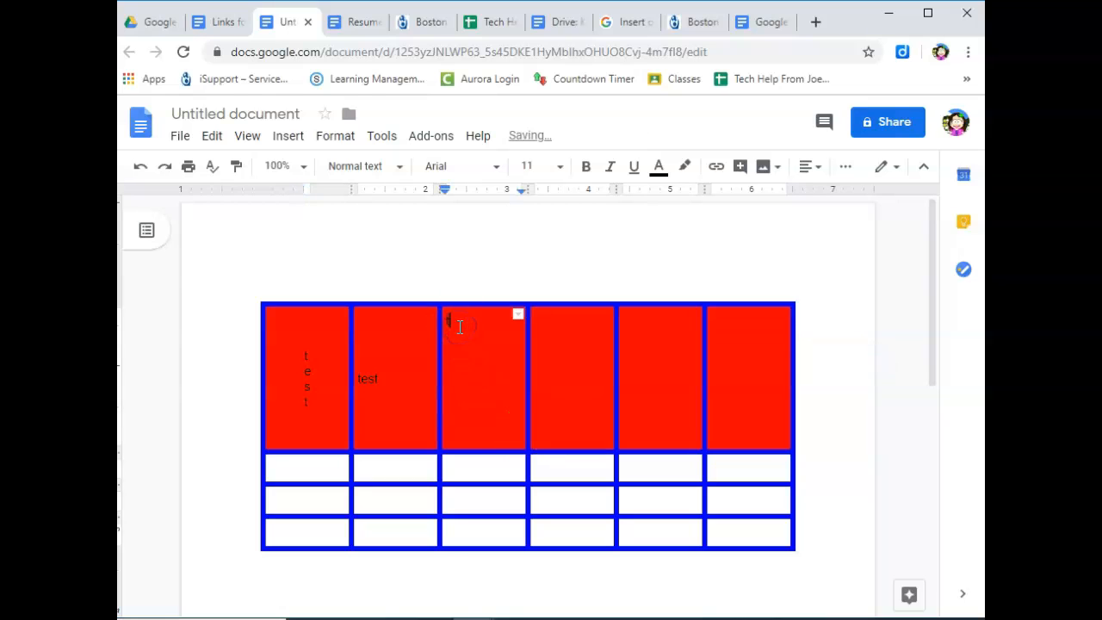
left_click(303, 321)
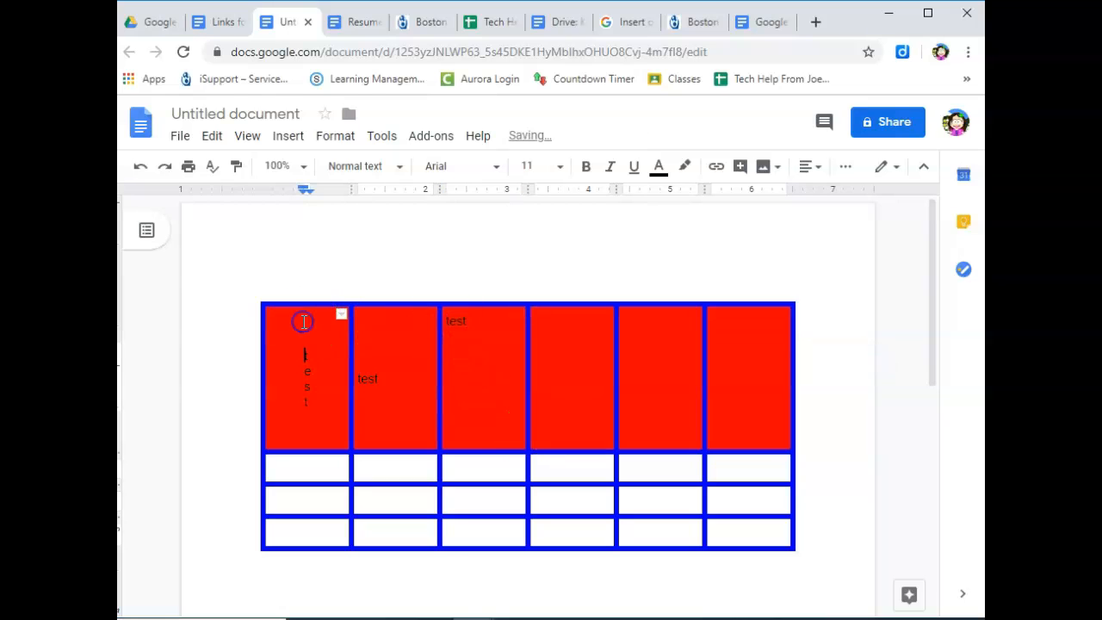
left_click(540, 332)
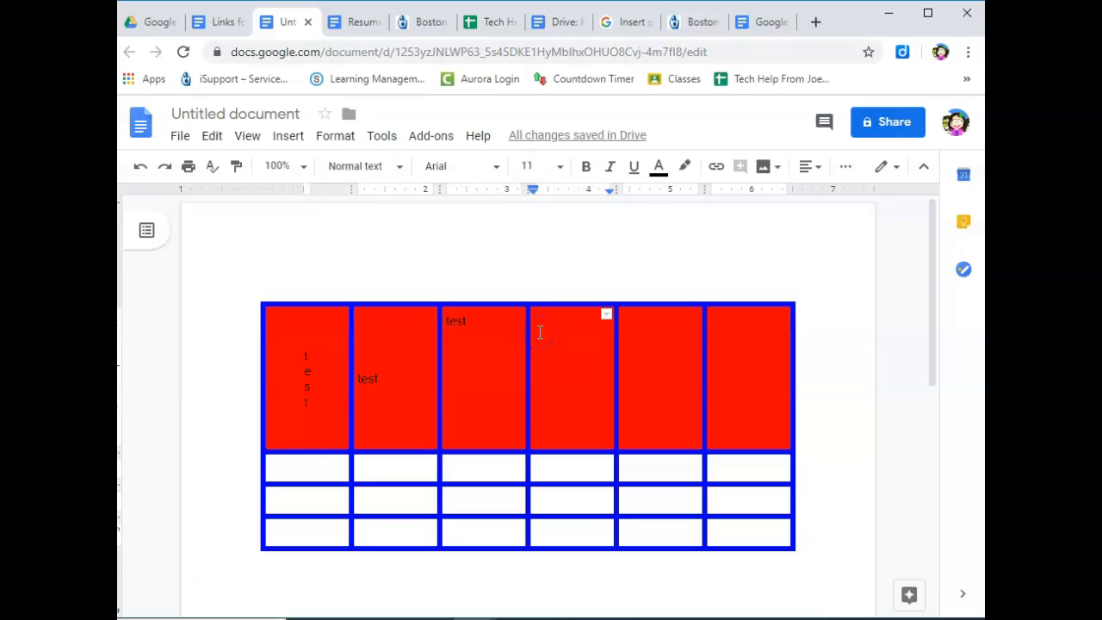
Reduce the first row's height at its lower border and delete the text in that row's first cell.
left_click_drag(494, 449, 493, 362)
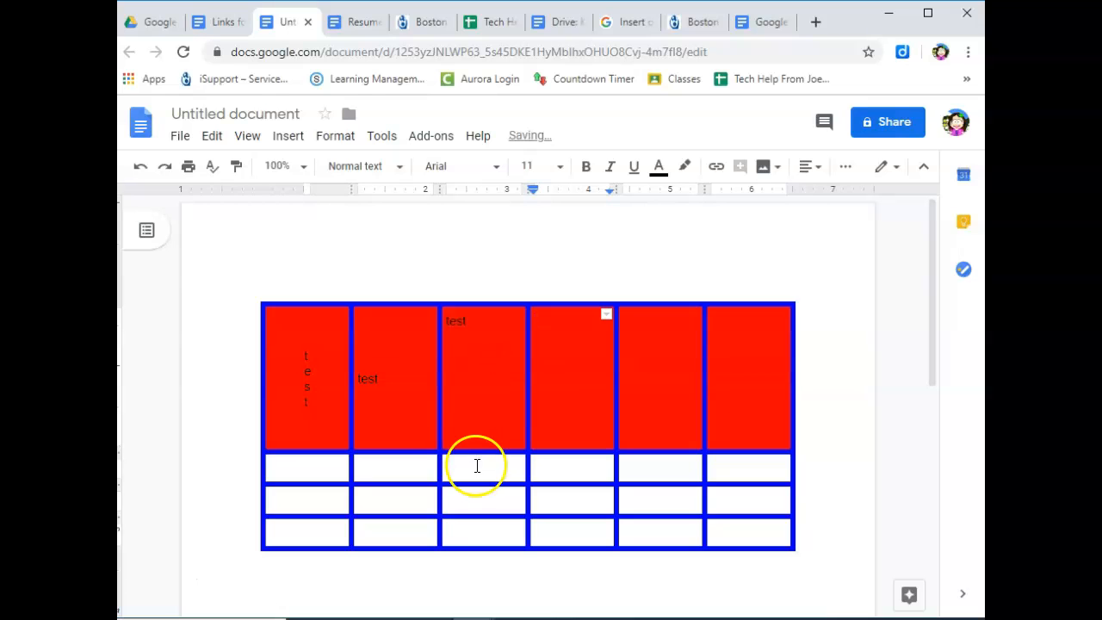
left_click(335, 429)
key("BackSpace")
key("BackSpace")
key("BackSpace")
key("BackSpace")
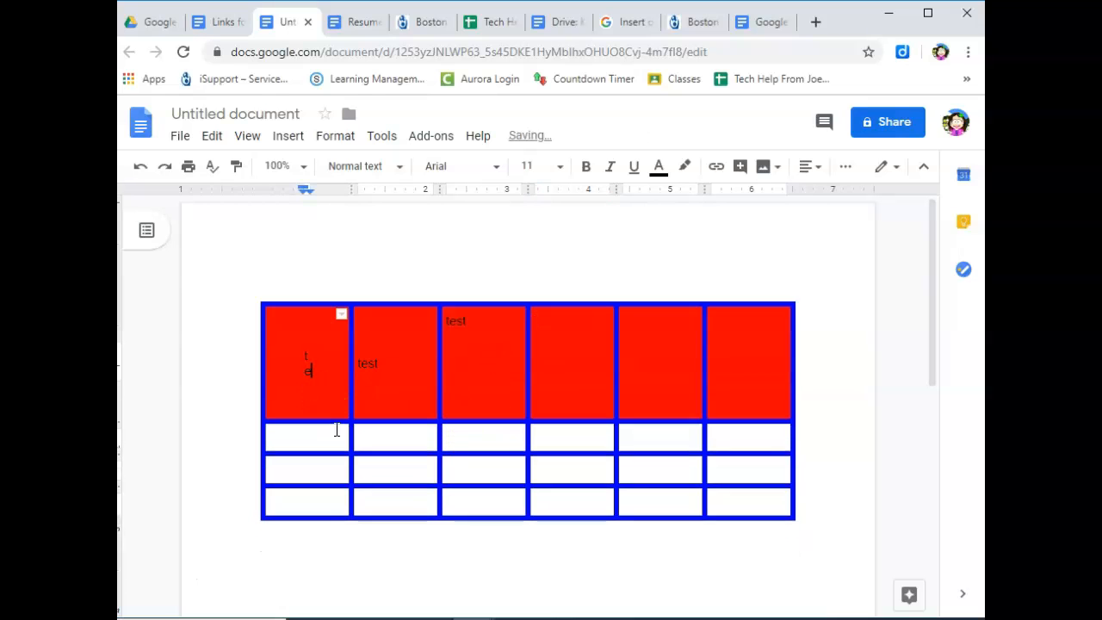
Resize the columns unevenly, with narrow second and fourth columns and wide third and last ones, and make the last row taller.
left_click_drag(441, 352, 589, 354)
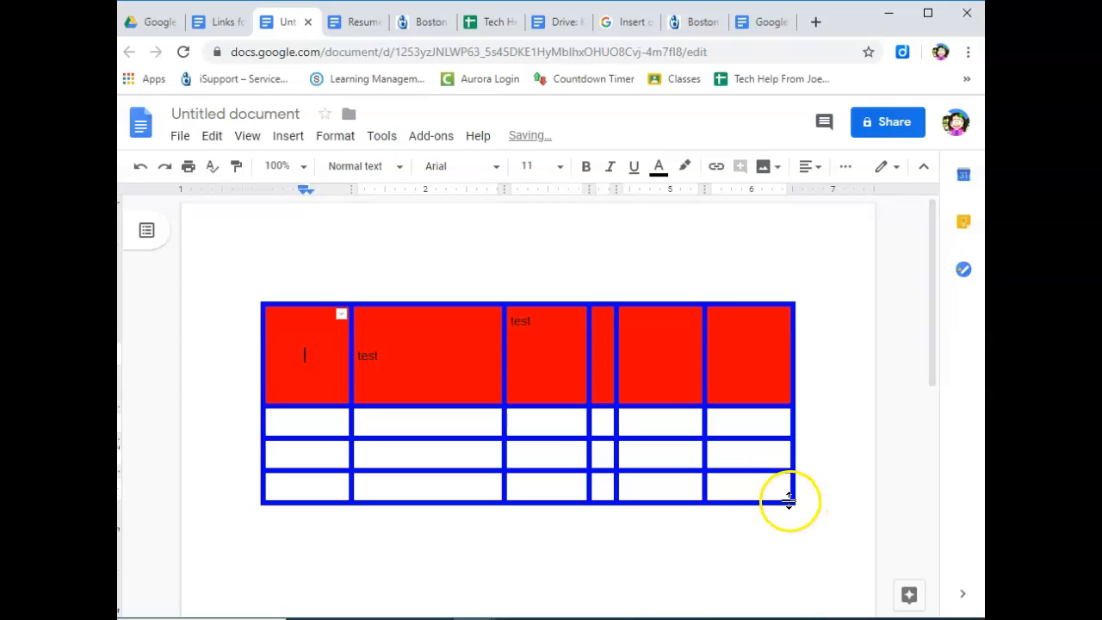
left_click_drag(791, 499, 753, 594)
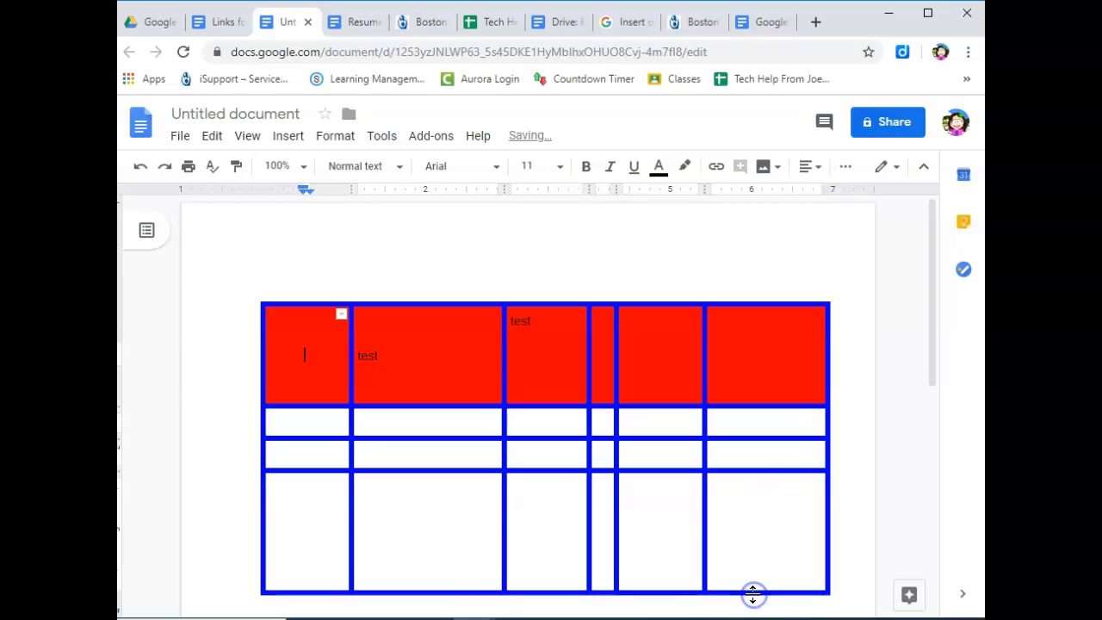
left_click_drag(504, 422, 418, 421)
left_click_drag(315, 406, 320, 368)
Set the width of the table's third column to 1 inch in the table properties.
left_click(500, 345)
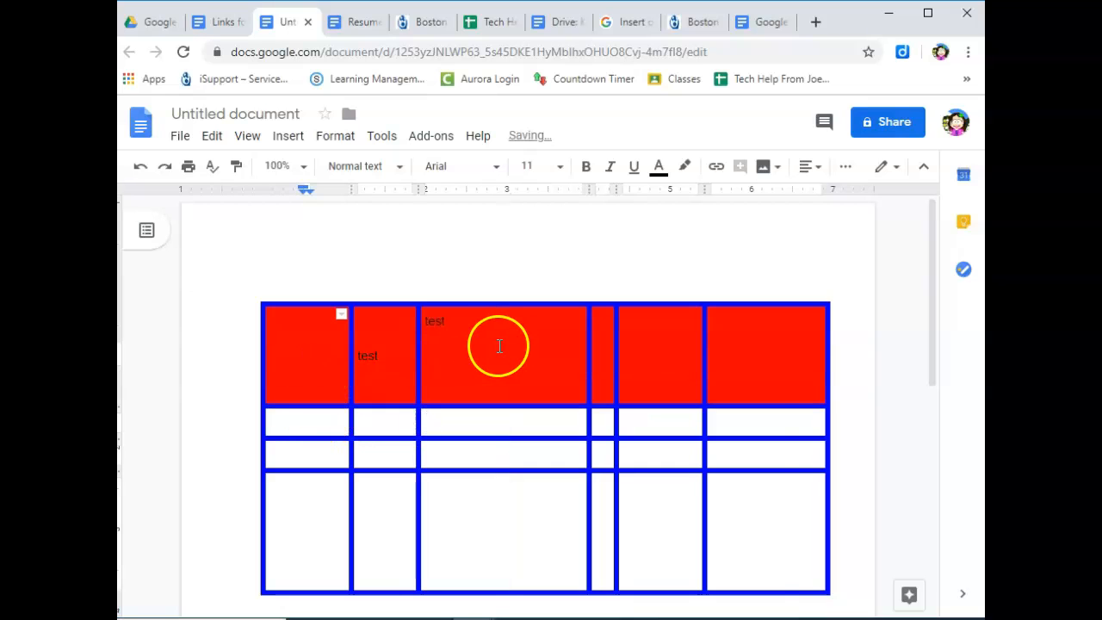
right_click(500, 349)
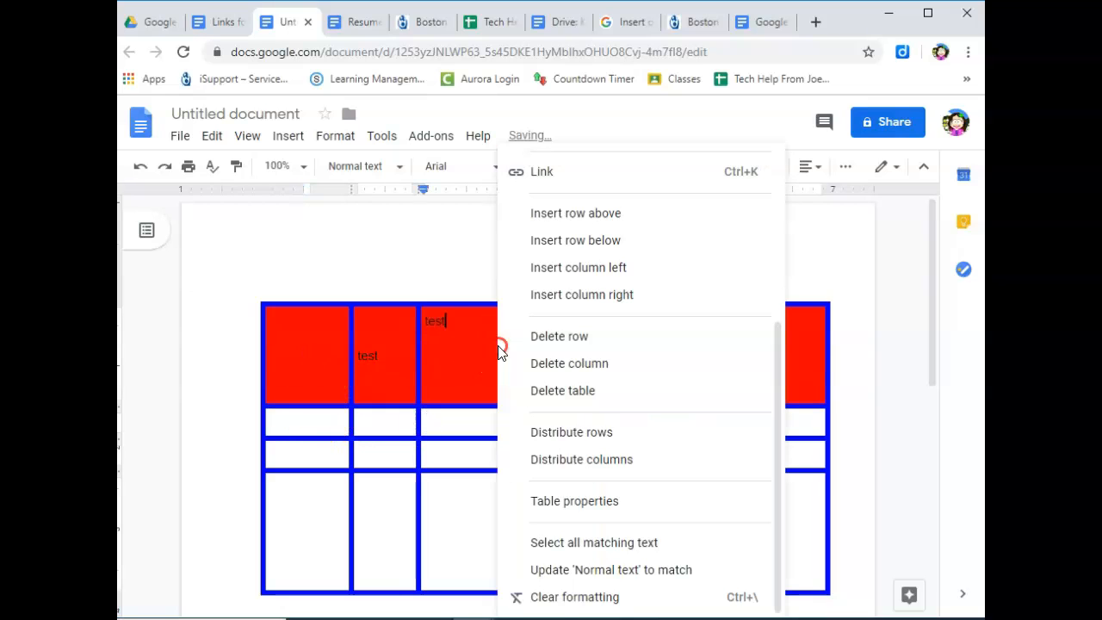
left_click(594, 508)
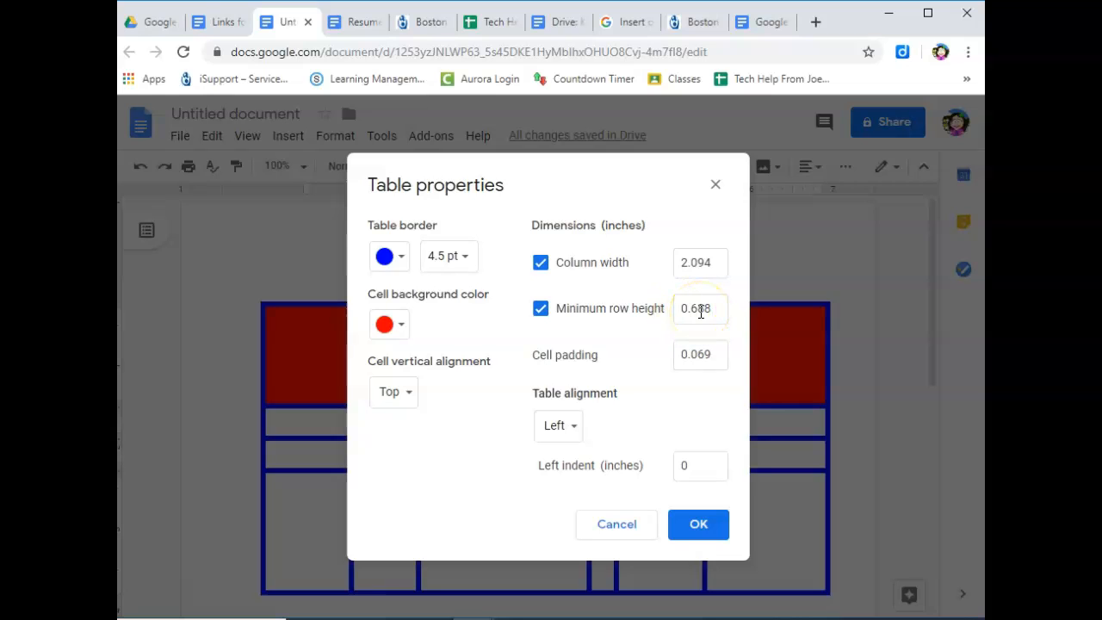
left_click_drag(712, 263, 660, 268)
type("1")
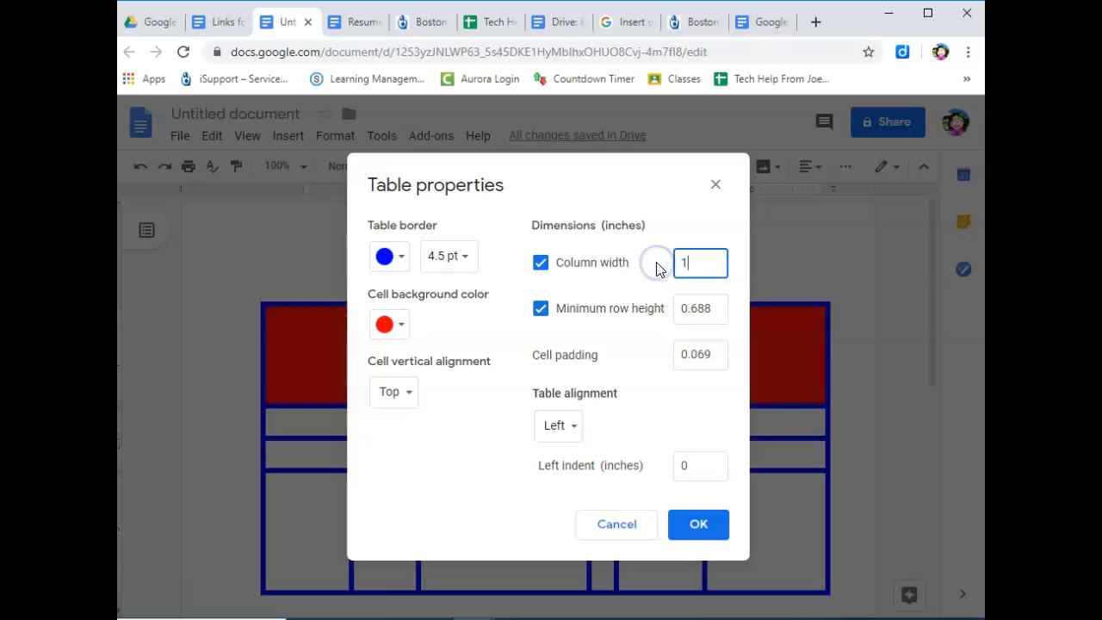
left_click(701, 534)
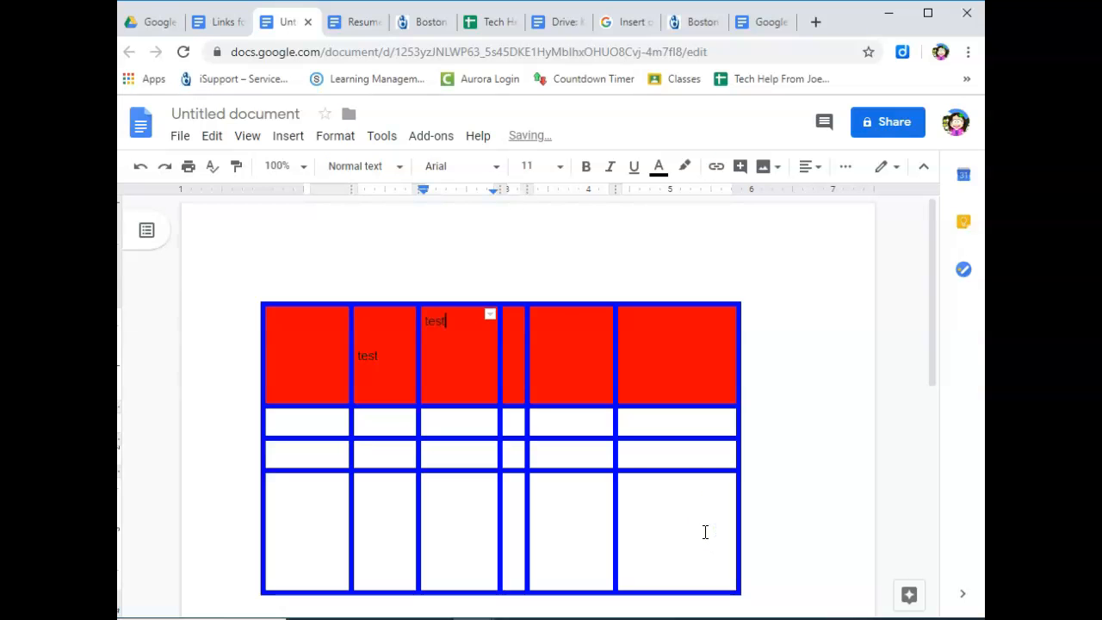
Distribute the table's columns and rows evenly.
right_click(536, 327)
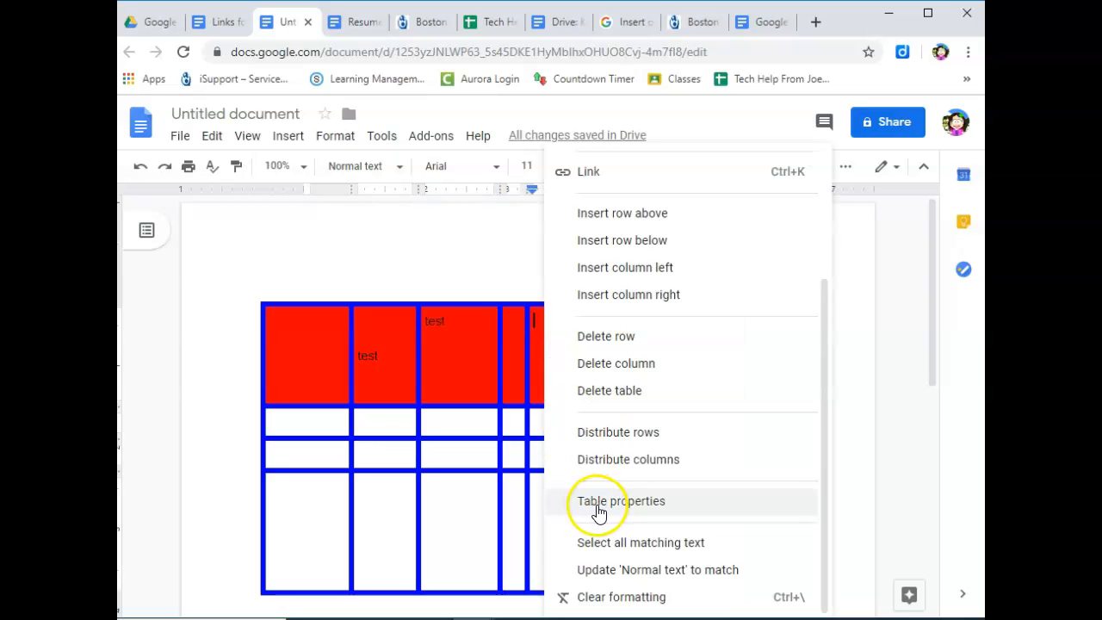
left_click(618, 463)
left_click(546, 382)
right_click(550, 377)
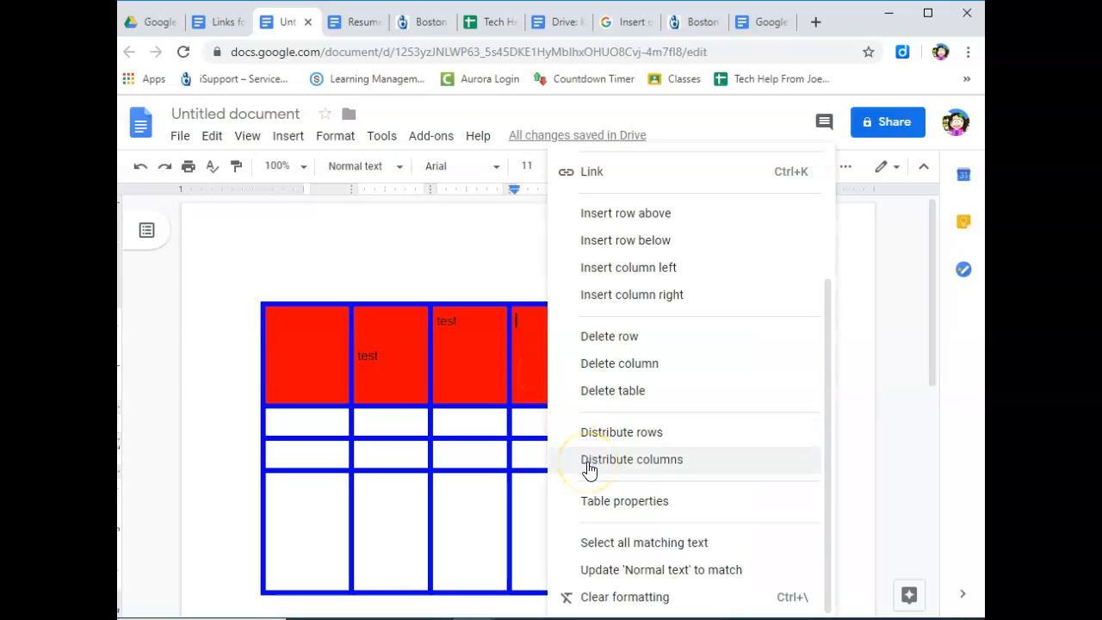
left_click(598, 436)
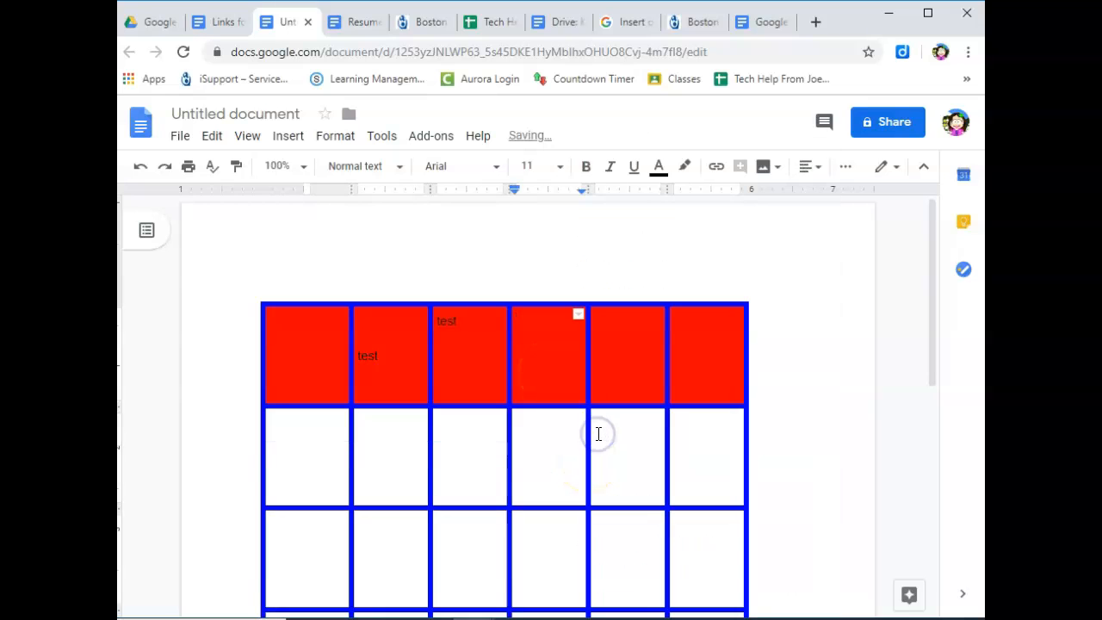
scroll(599, 434, "down", 3)
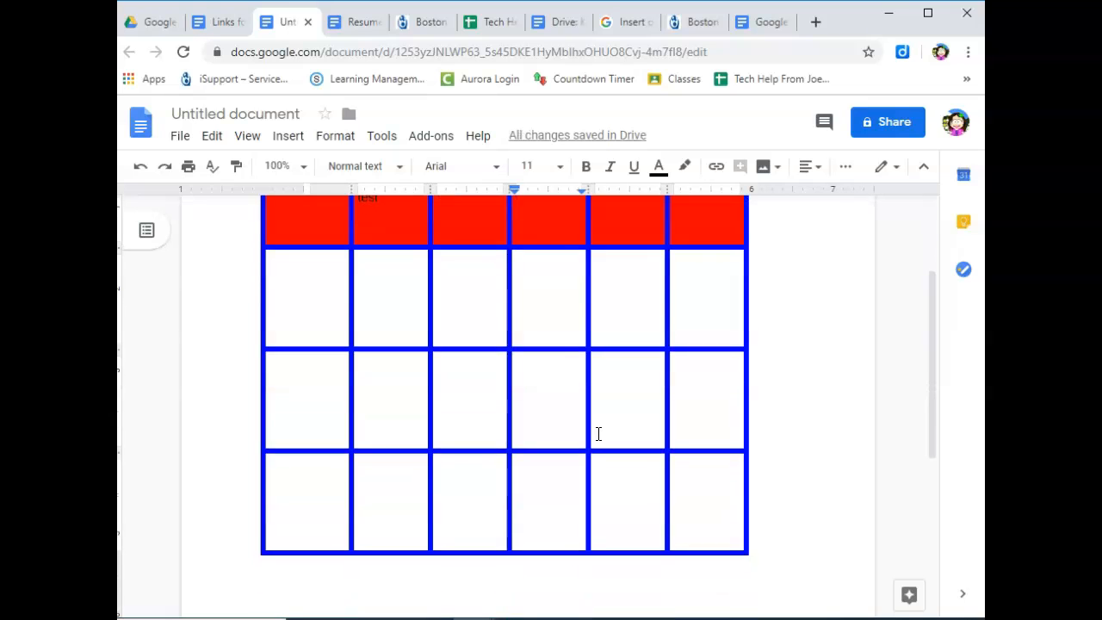
scroll(598, 434, "up", 2)
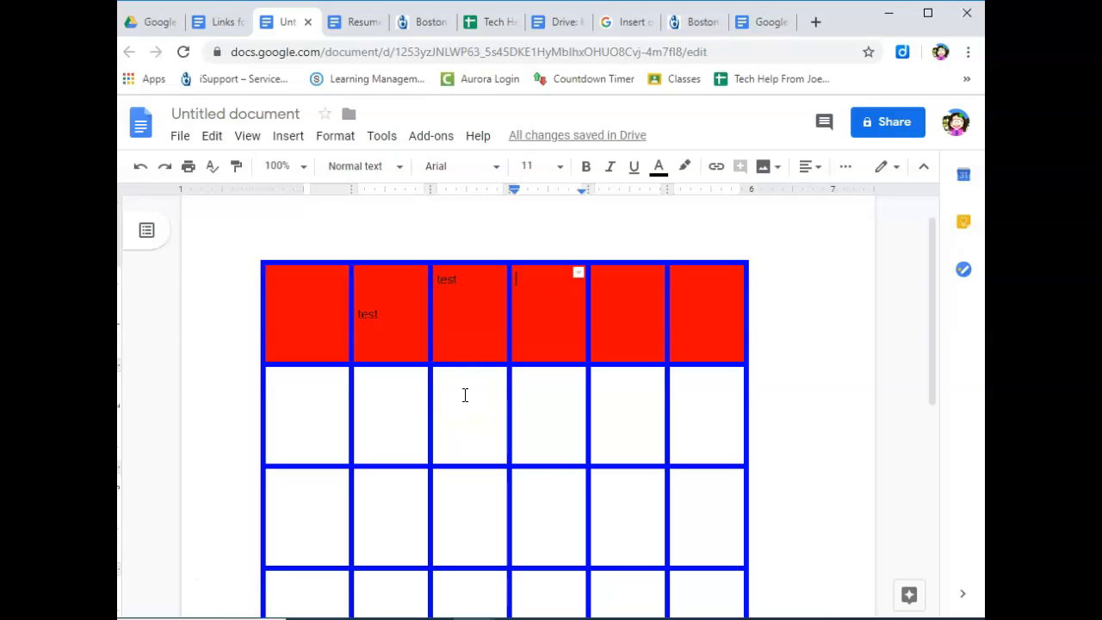
Insert a white dog picture from a web image search for "dog" into the first row's fourth cell and try to shorten that row.
left_click(293, 137)
mouse_move(308, 168)
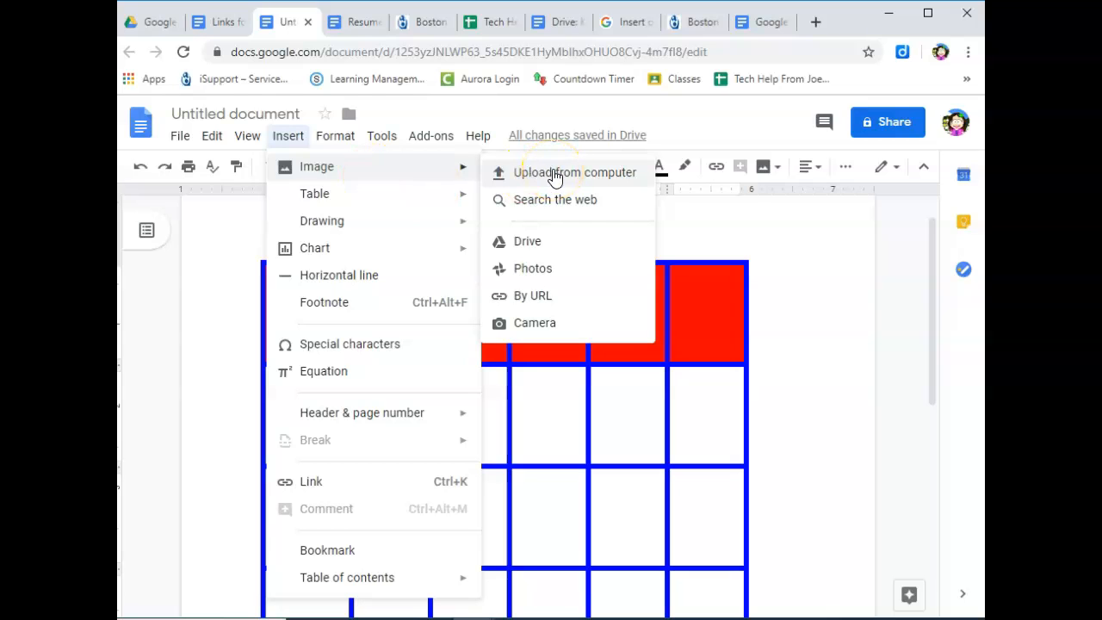
left_click(556, 200)
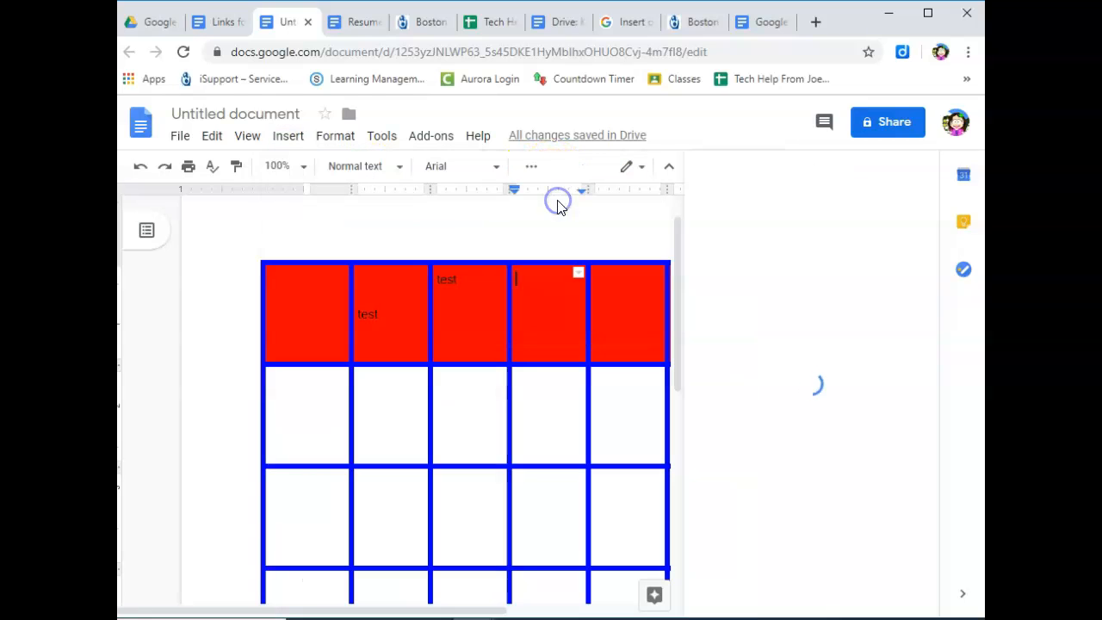
left_click(765, 173)
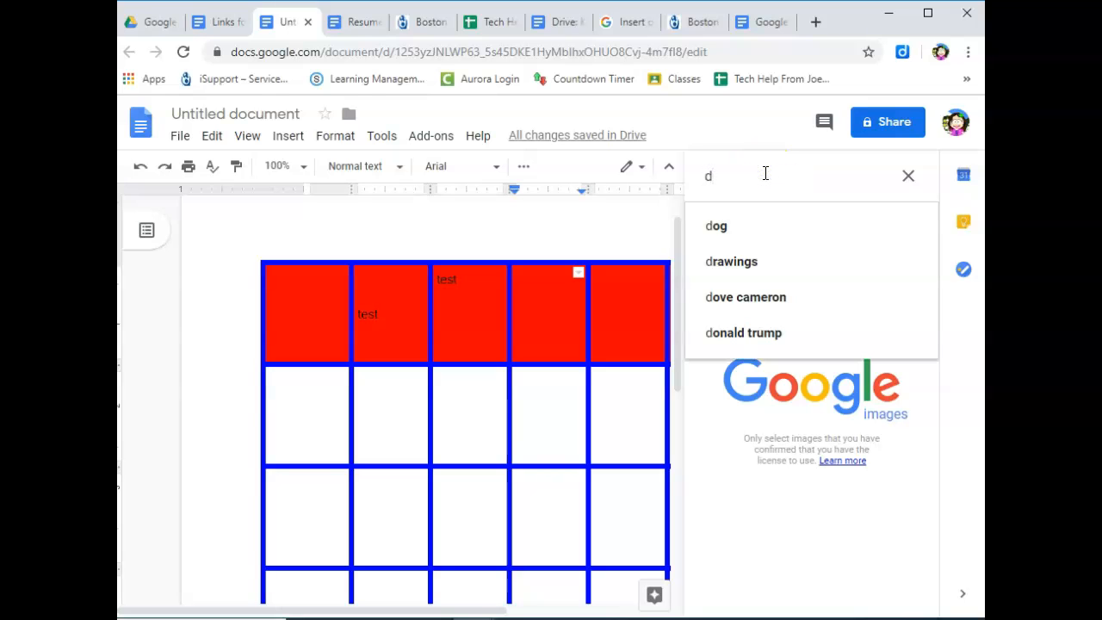
key("Return")
left_click(764, 362)
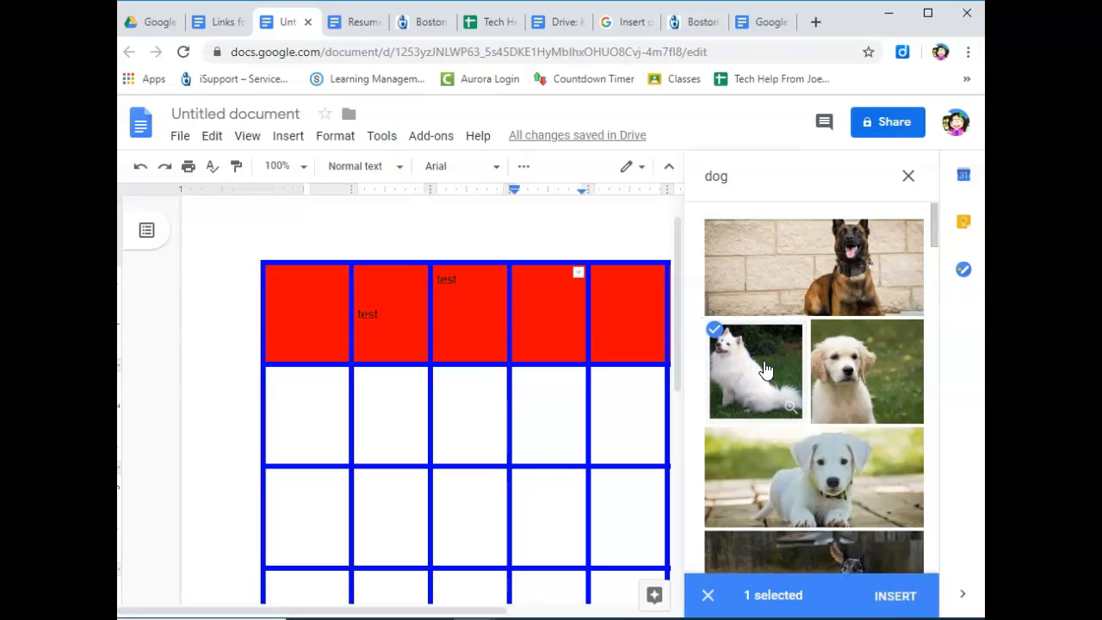
left_click(894, 597)
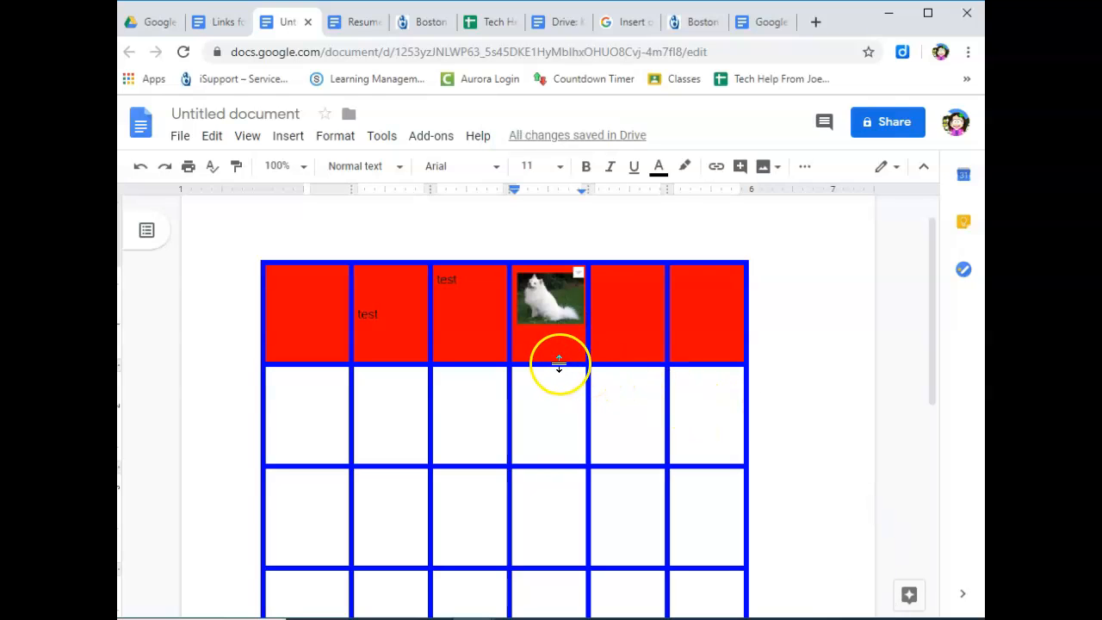
left_click_drag(558, 363, 561, 326)
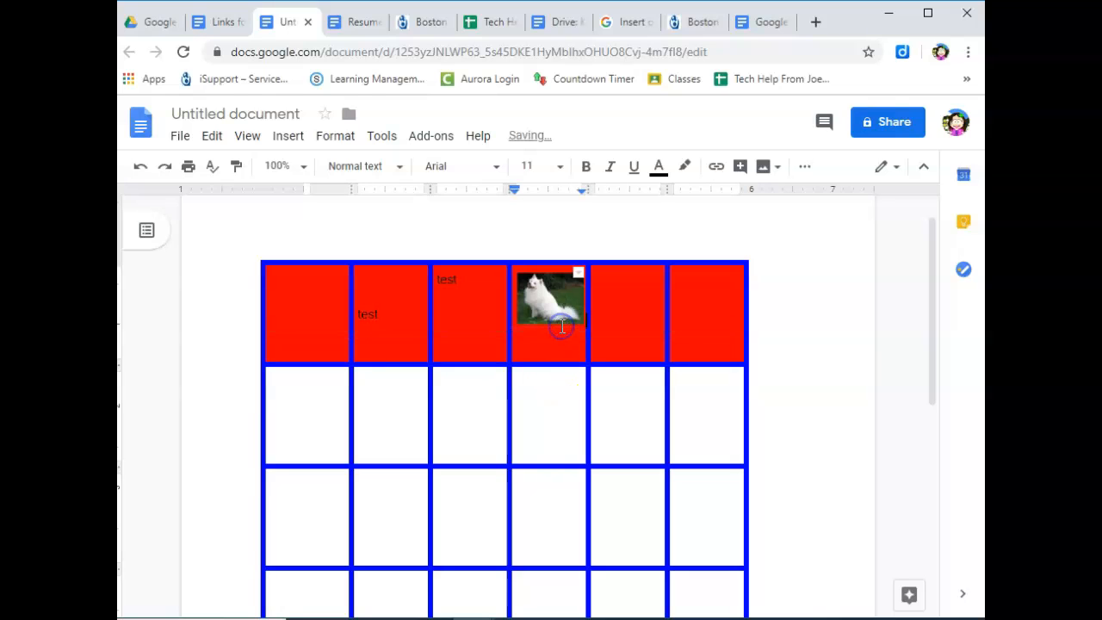
Insert the Sherbet image from the computer's Downloads folder into the first row's fifth cell.
left_click(623, 323)
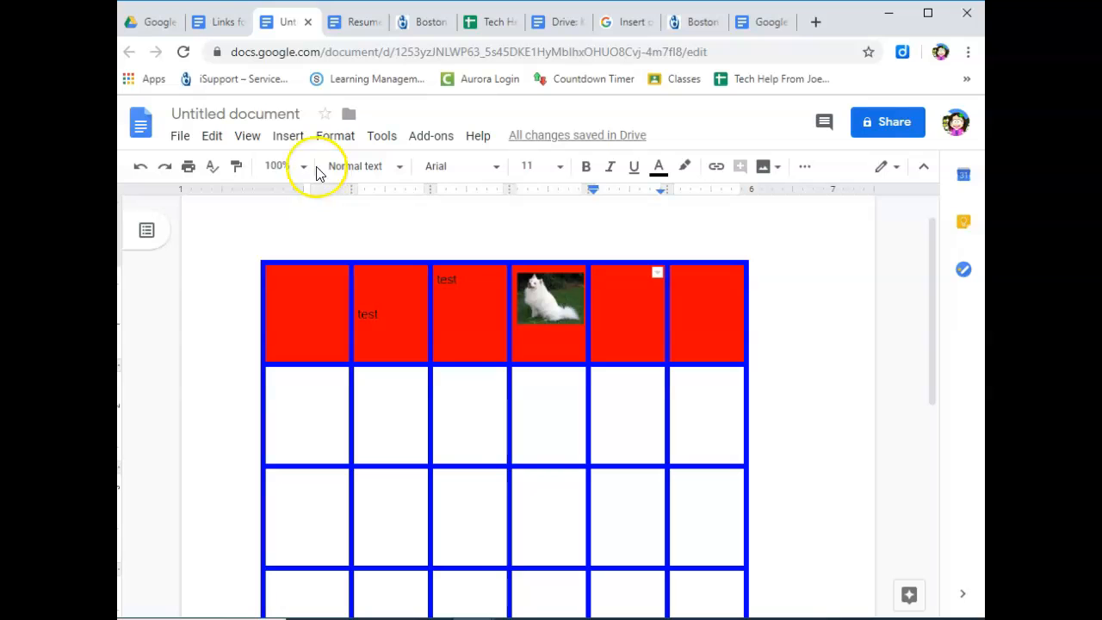
left_click(291, 138)
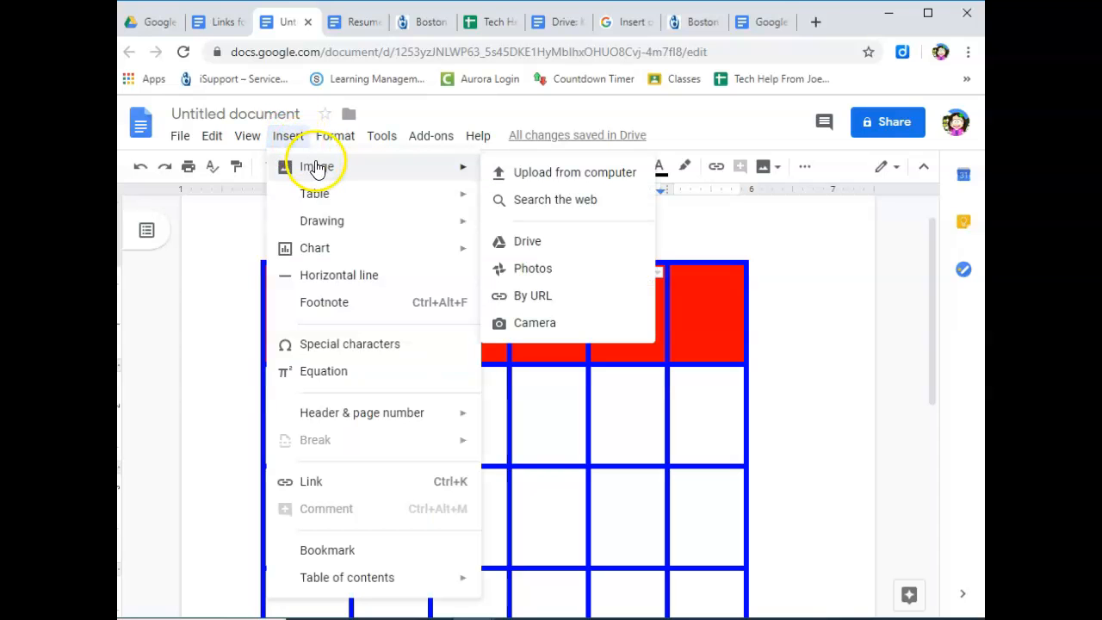
left_click(525, 175)
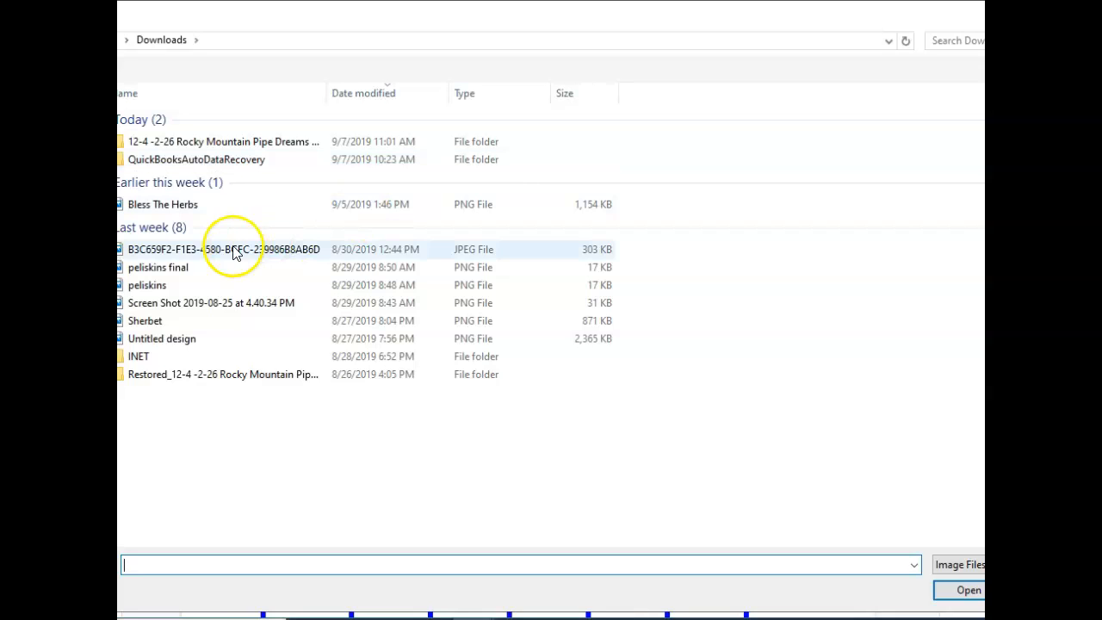
left_click(148, 322)
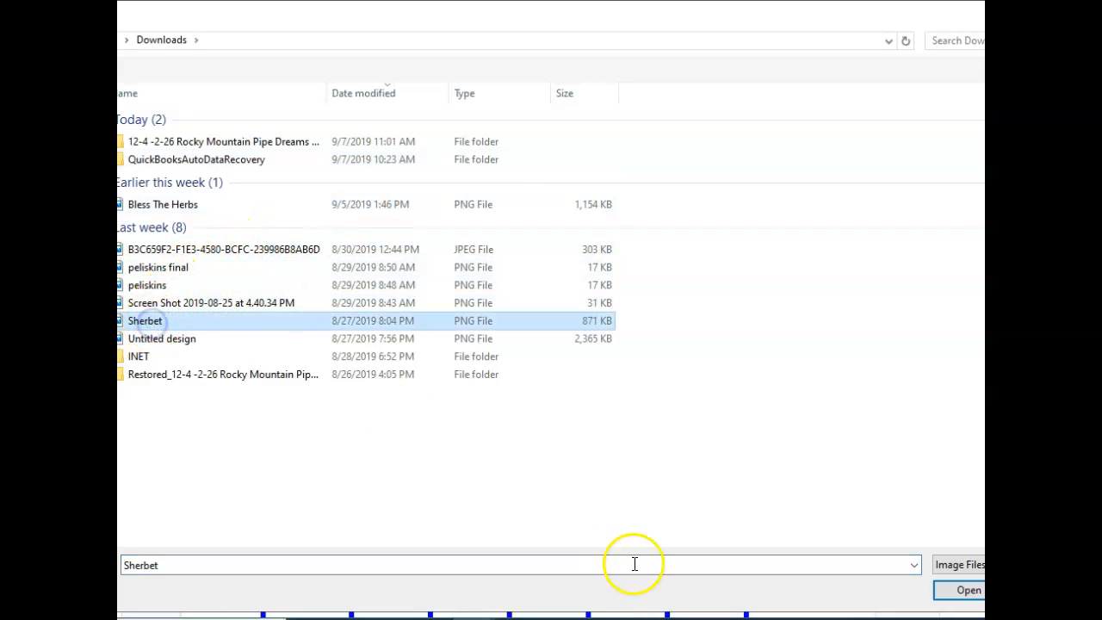
left_click(966, 591)
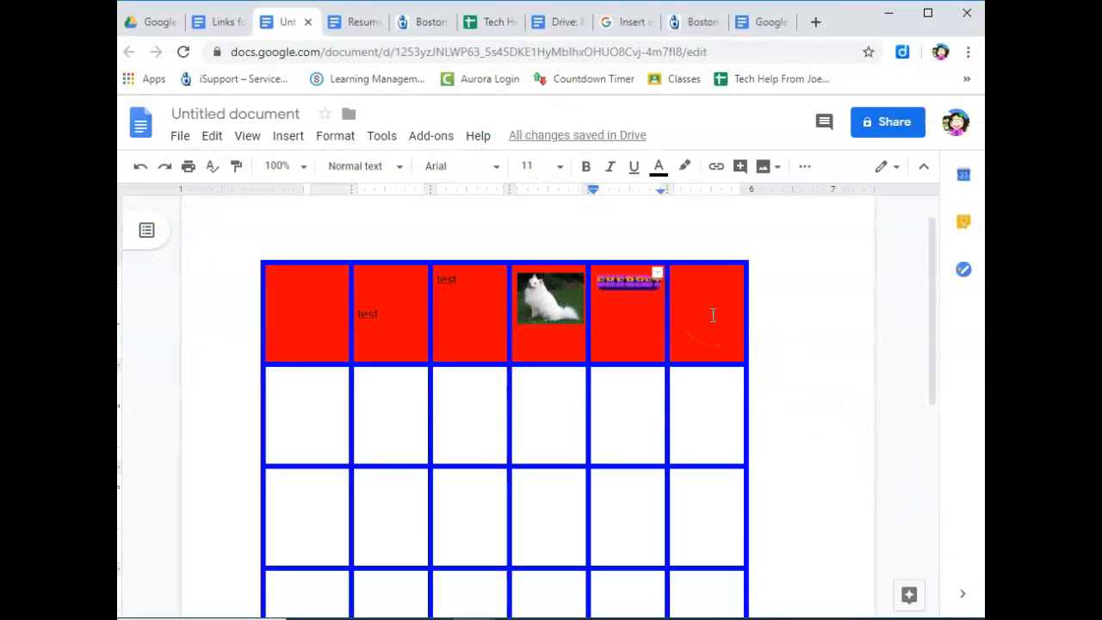
Insert the Aug 11, 2019 photo of pumpkins from Google Photos into the first row's last cell.
right_click(713, 315)
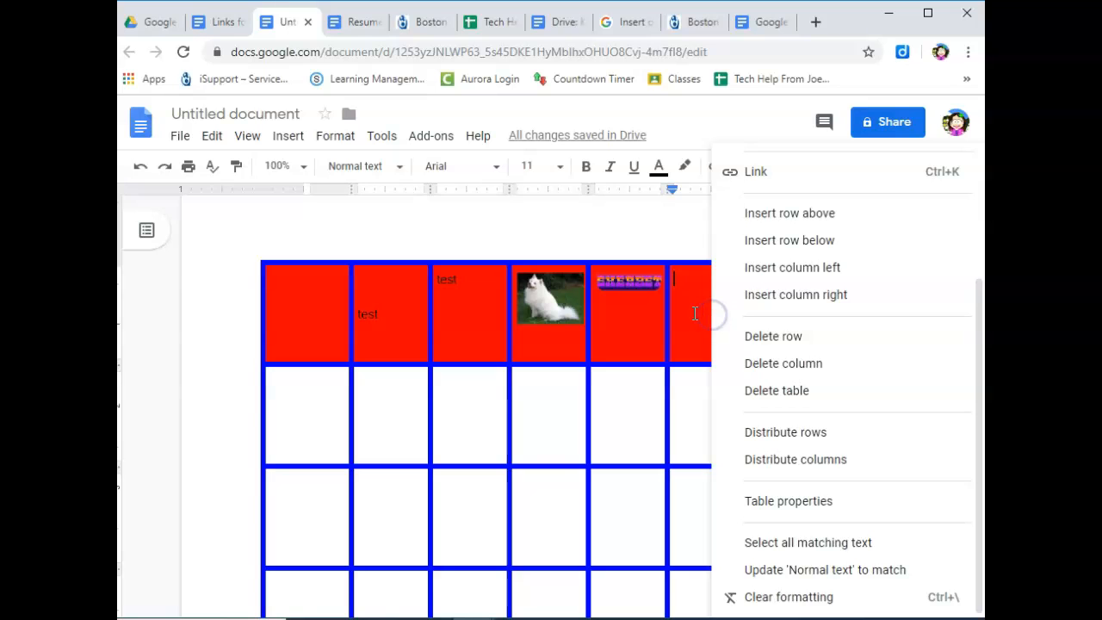
left_click(689, 303)
left_click(287, 136)
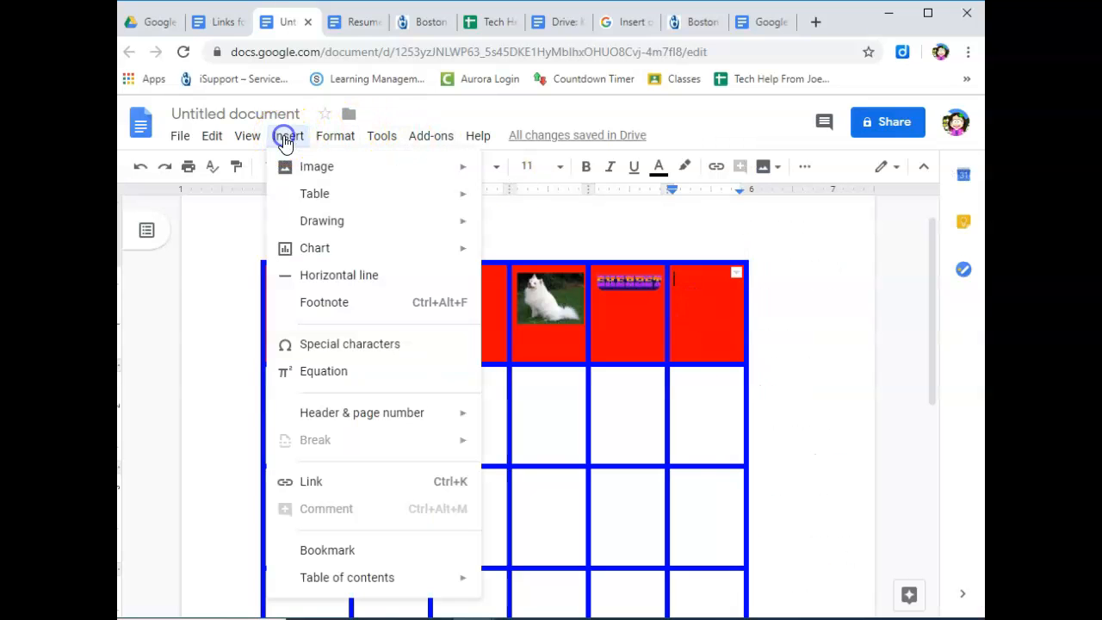
mouse_move(315, 174)
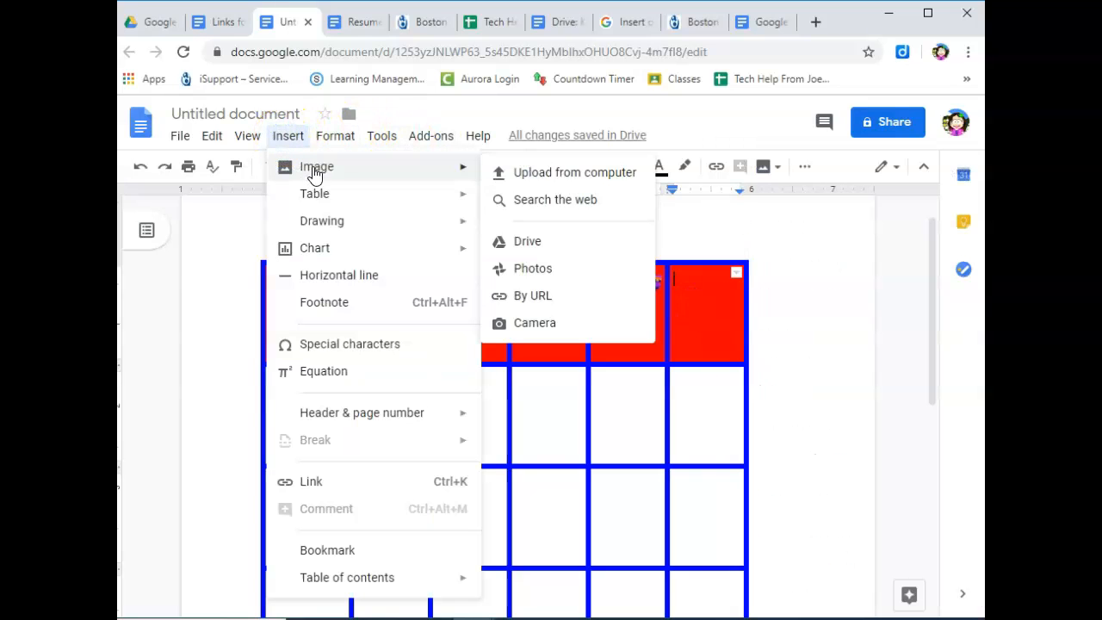
left_click(533, 270)
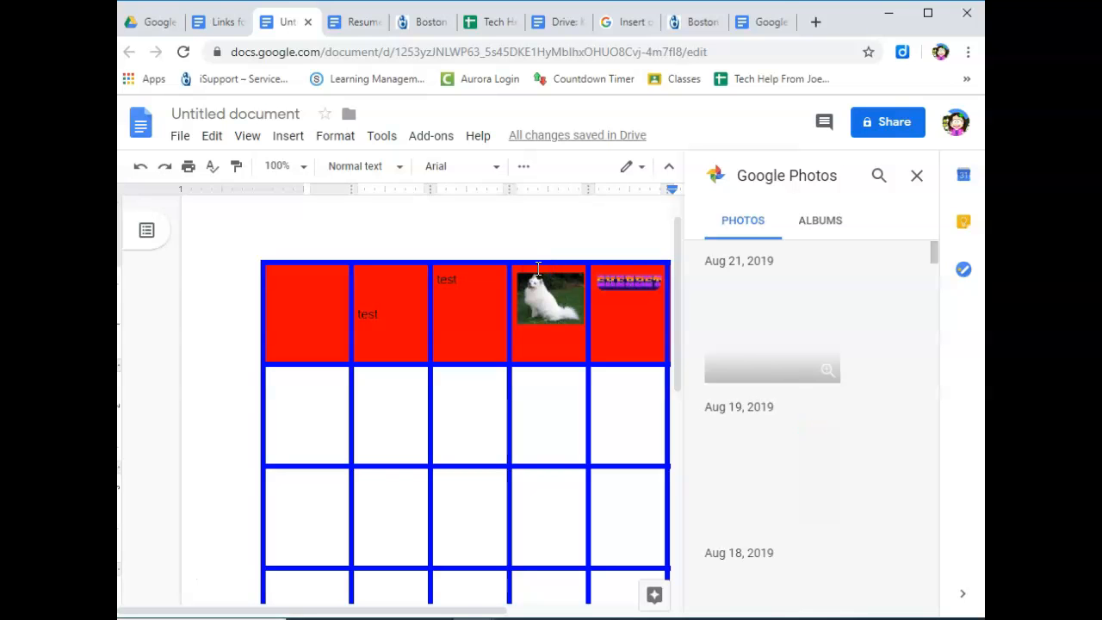
scroll(809, 468, "down", 2)
scroll(809, 467, "down", 5)
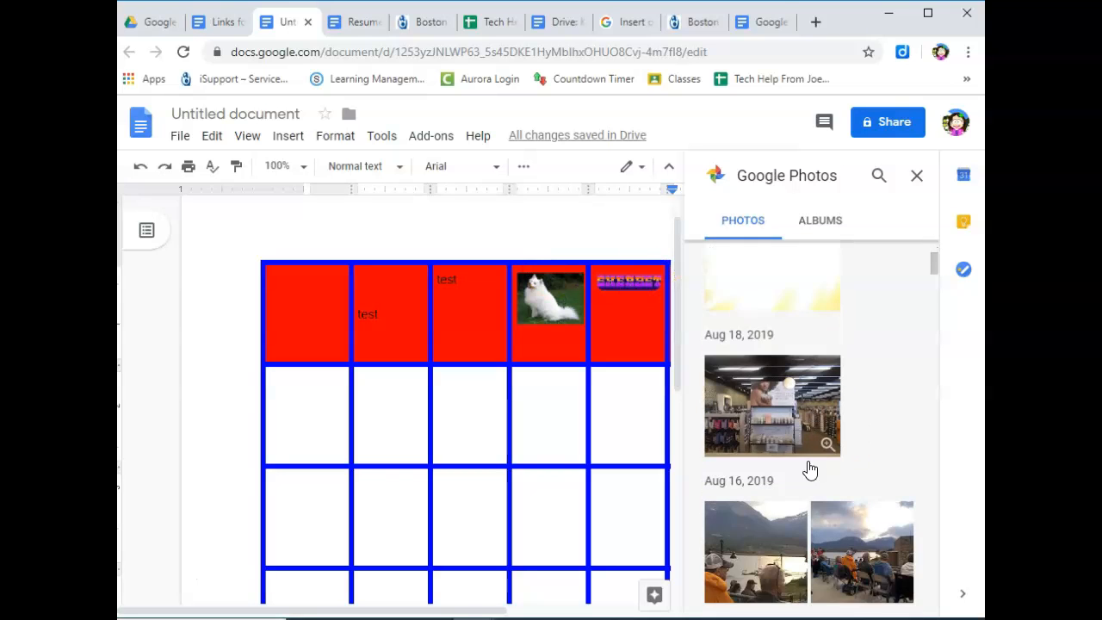
scroll(810, 467, "down", 2)
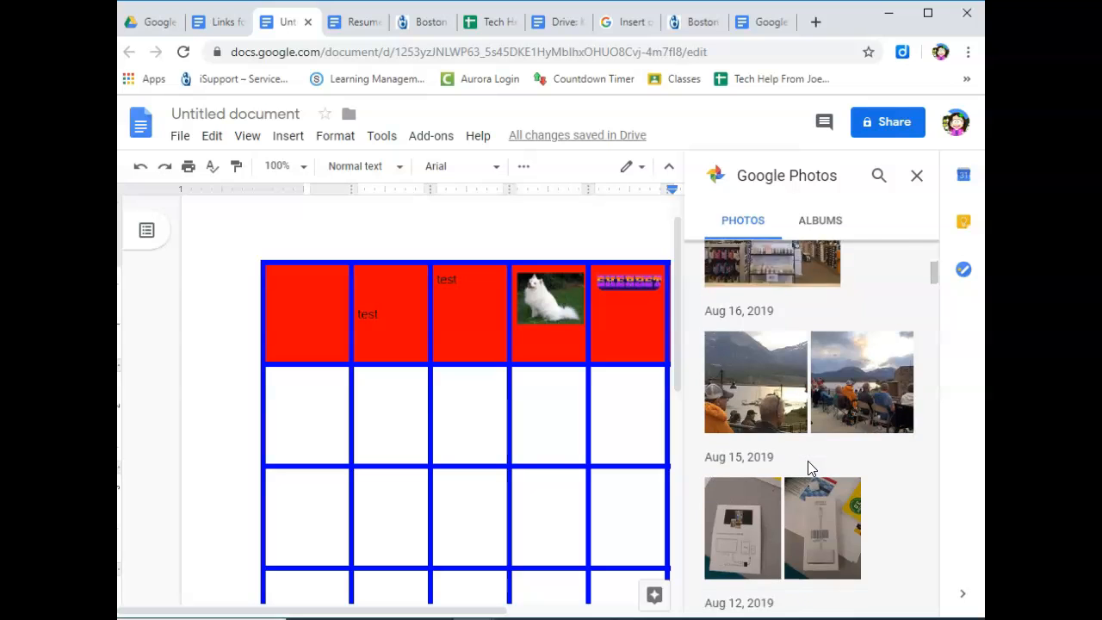
scroll(809, 468, "up", 7)
scroll(808, 465, "up", 2)
scroll(808, 465, "down", 10)
left_click(810, 465)
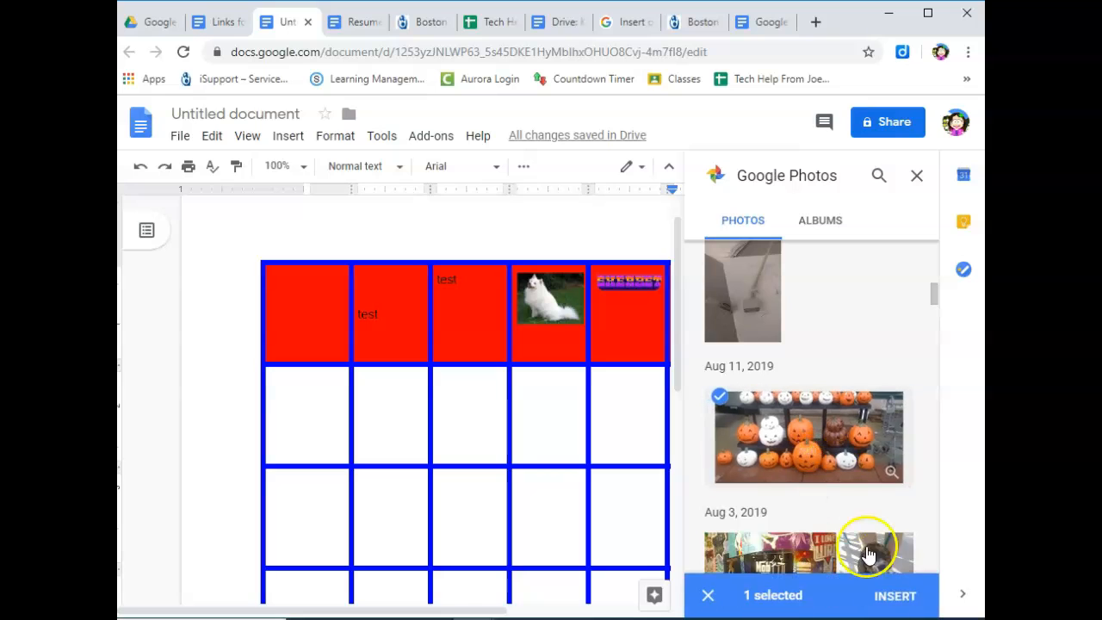
left_click(897, 596)
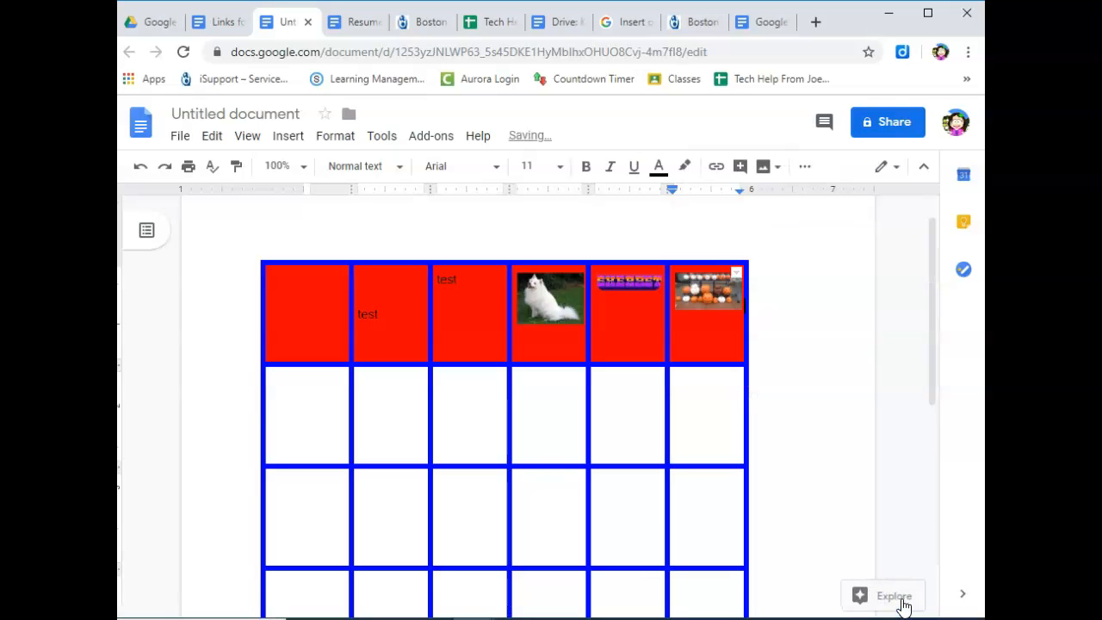
Try resizing the pumpkin photo from its lower-left corner and delete it from the first row's last cell.
left_click(698, 293)
left_click_drag(676, 310, 633, 385)
left_click(817, 312)
key("Delete")
left_click(686, 293)
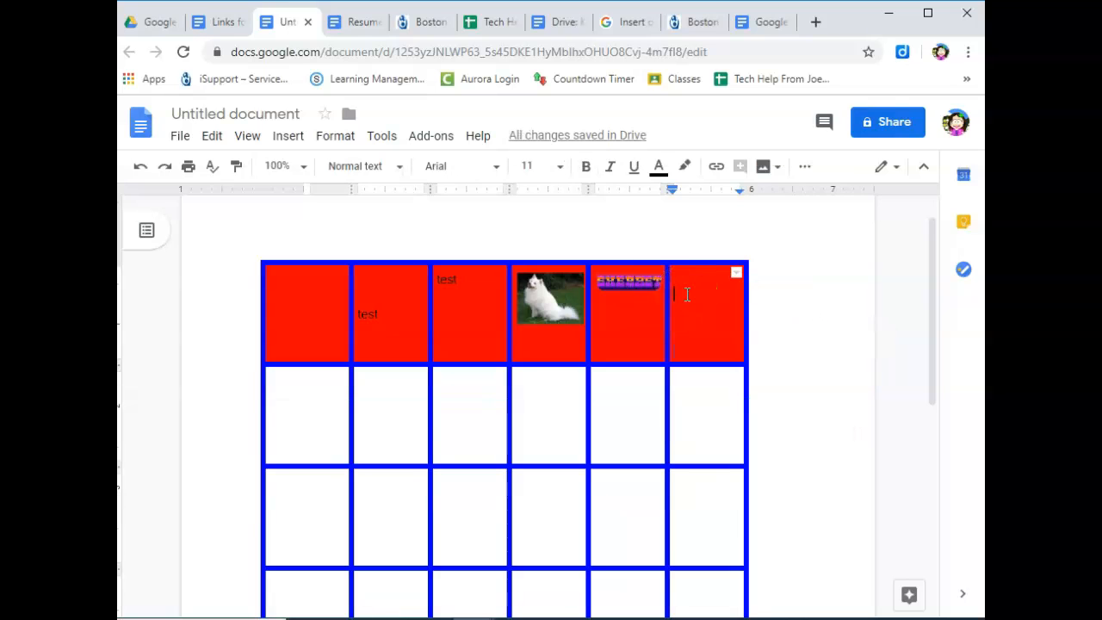
Insert a photo of the brown puppy on a leash from Google Photos below the table.
scroll(666, 350, "down", 5)
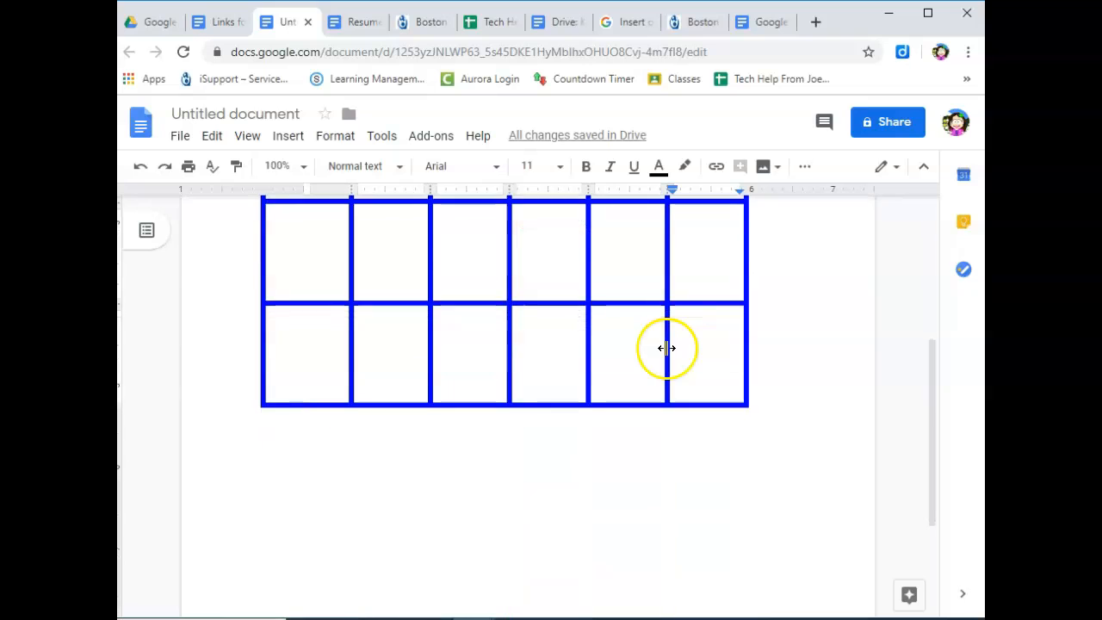
left_click(393, 295)
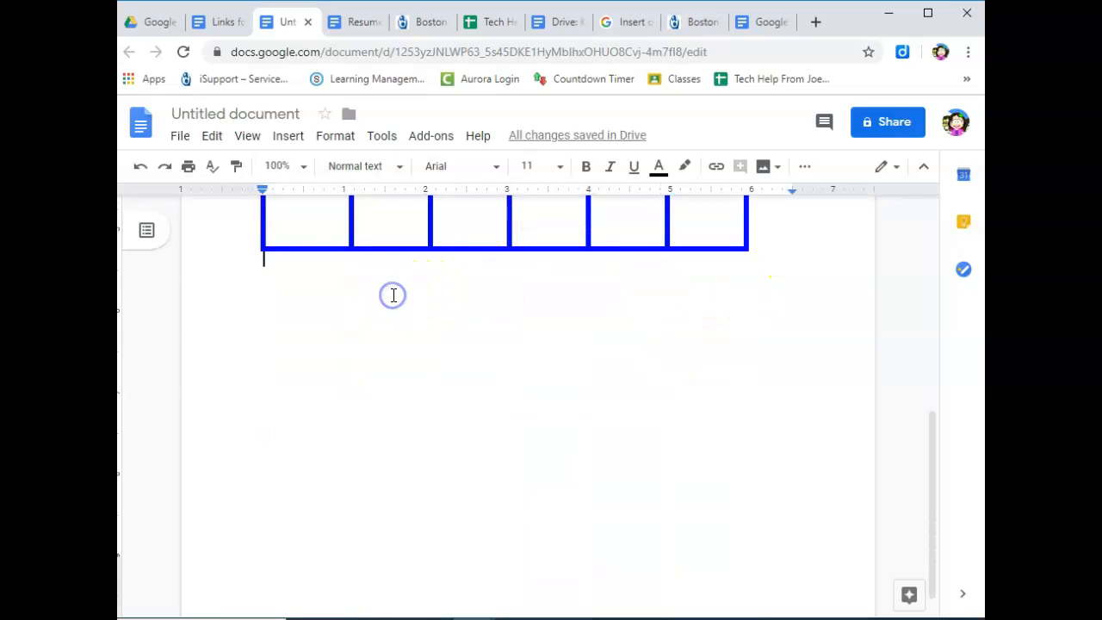
left_click(287, 138)
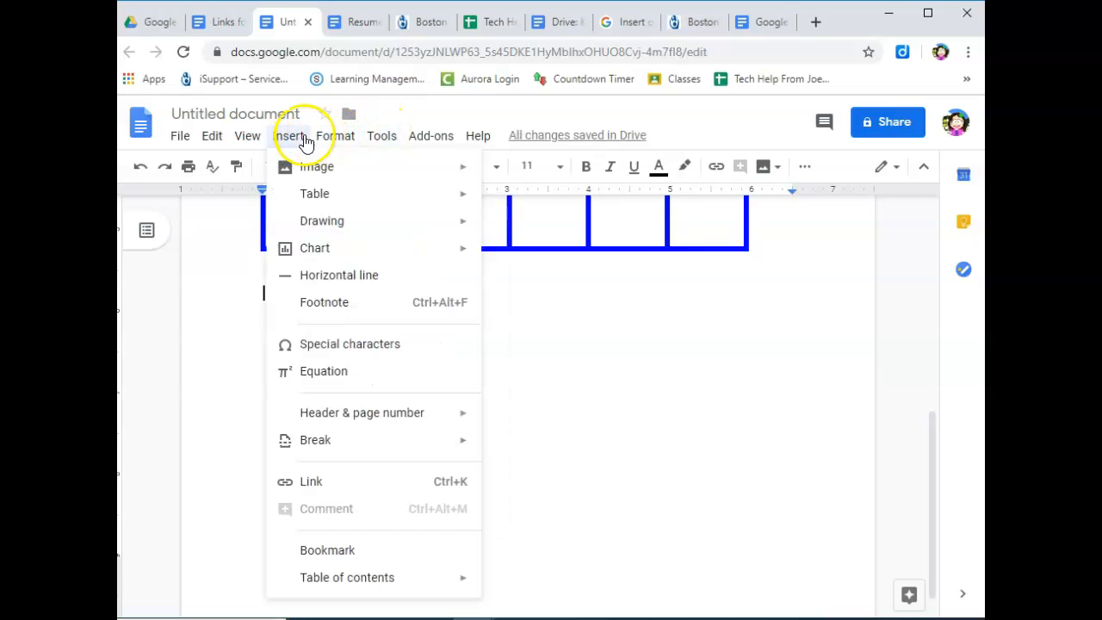
mouse_move(313, 176)
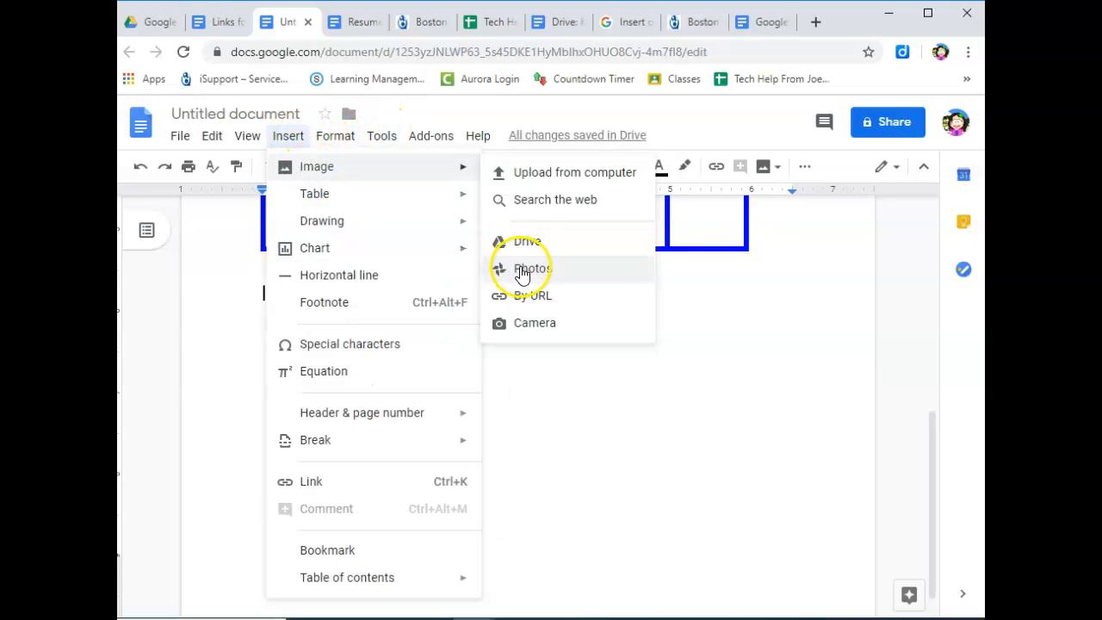
left_click(522, 276)
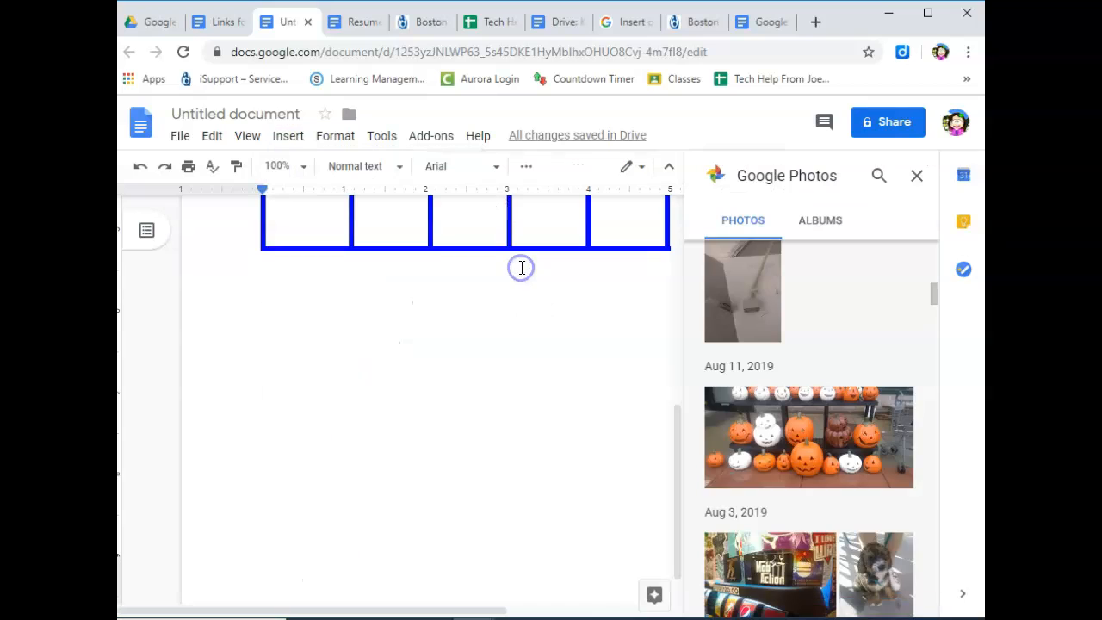
scroll(736, 409, "down", 5)
left_click(746, 304)
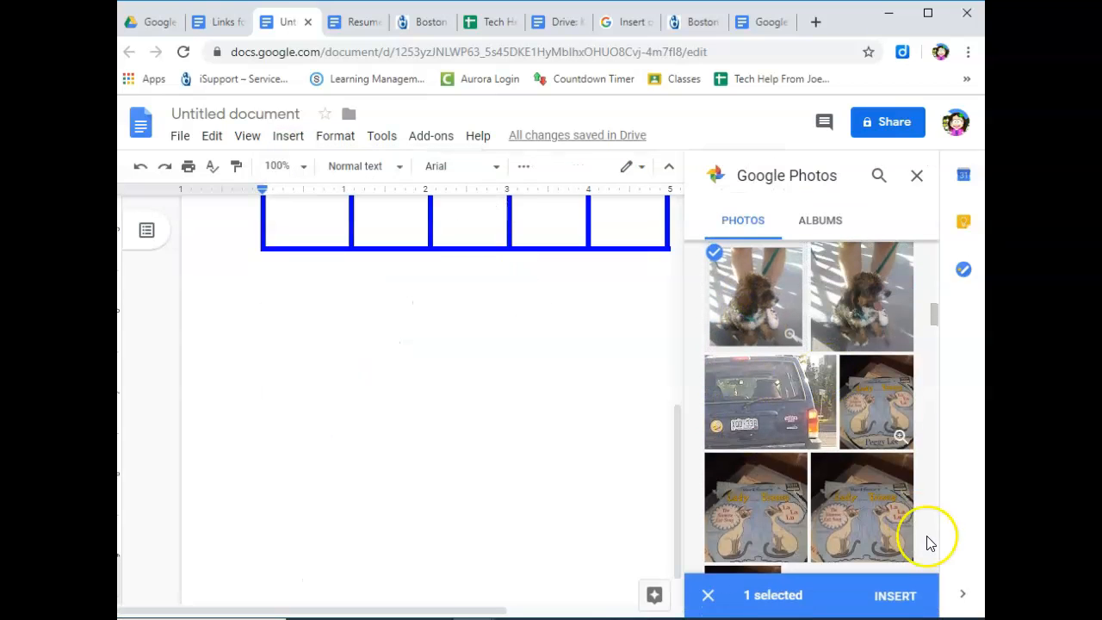
left_click(899, 595)
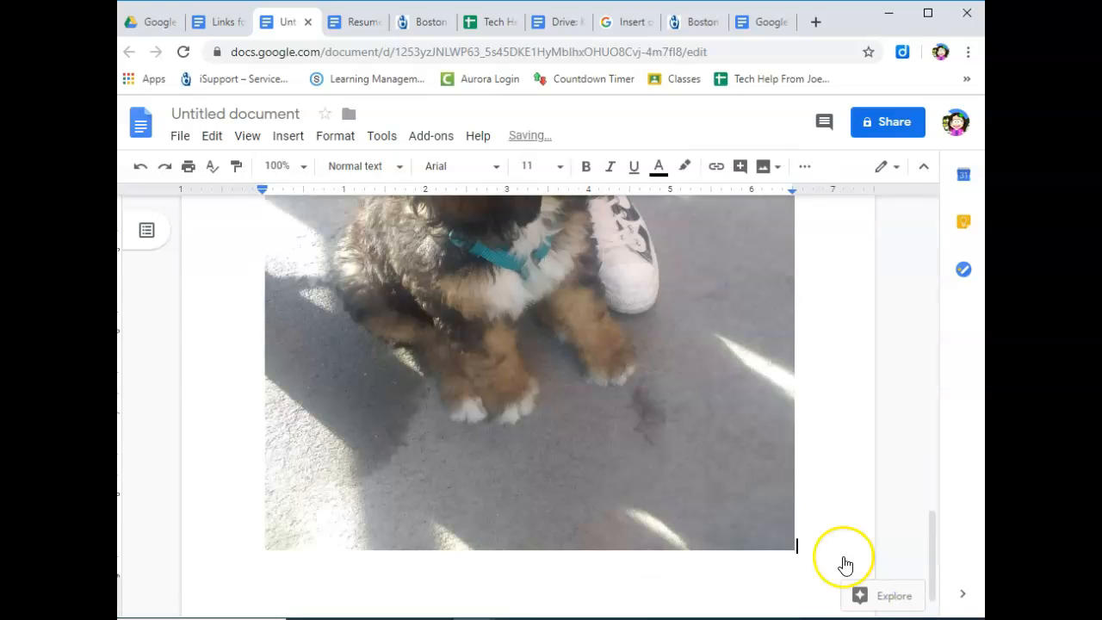
Shrink the puppy photo proportionally to about 1.9 inches wide so it fits beneath the table.
scroll(646, 401, "up", 5)
scroll(646, 400, "up", 3)
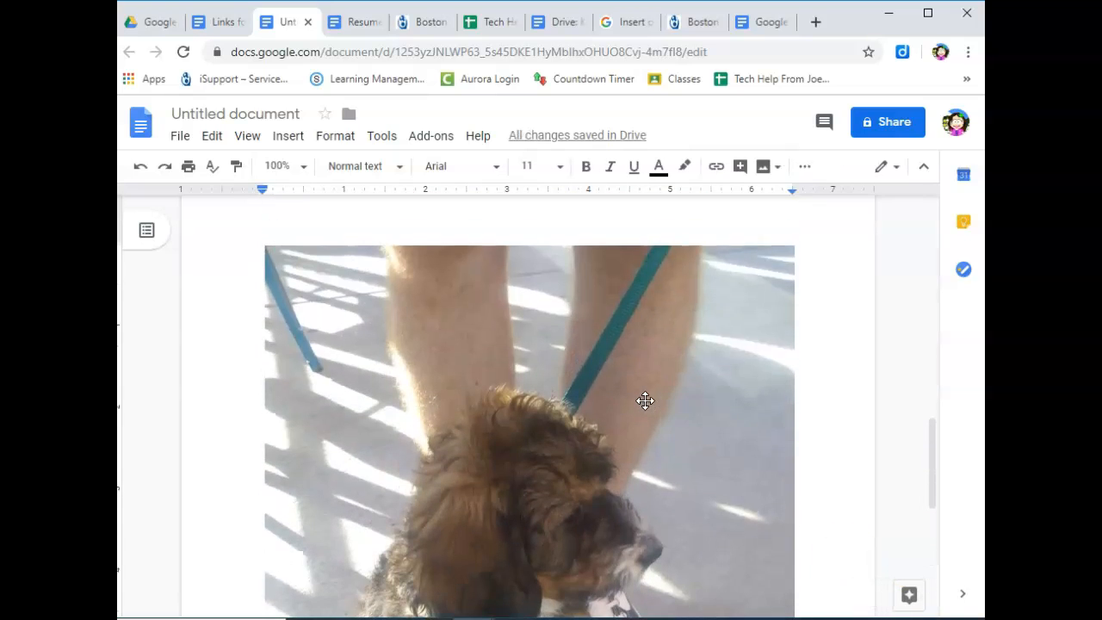
scroll(645, 401, "down", 1)
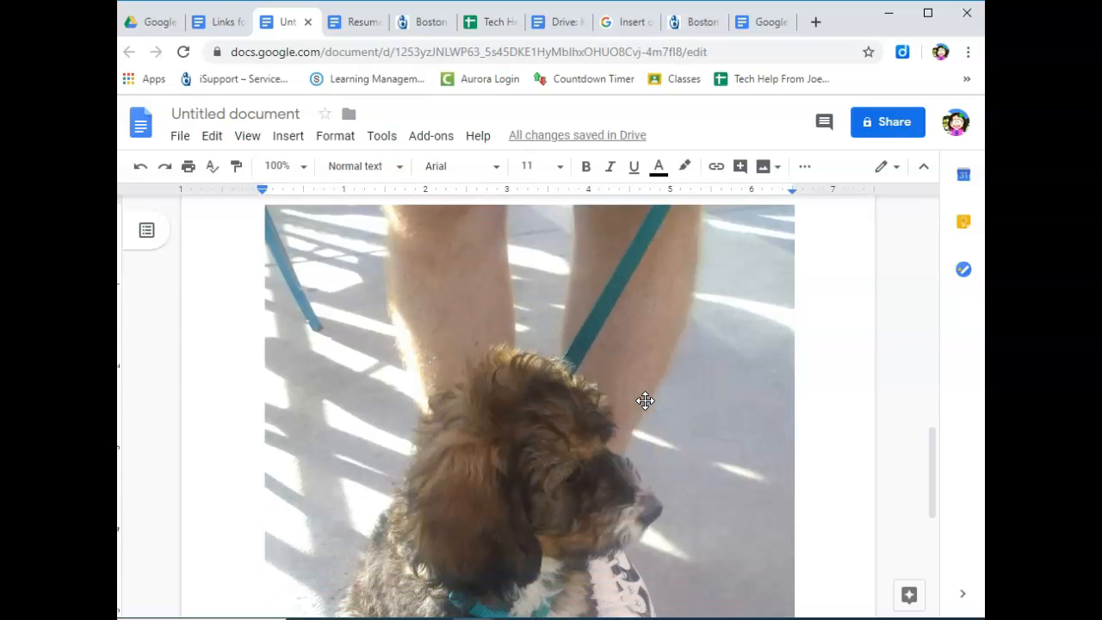
right_click(645, 401)
left_click(575, 353)
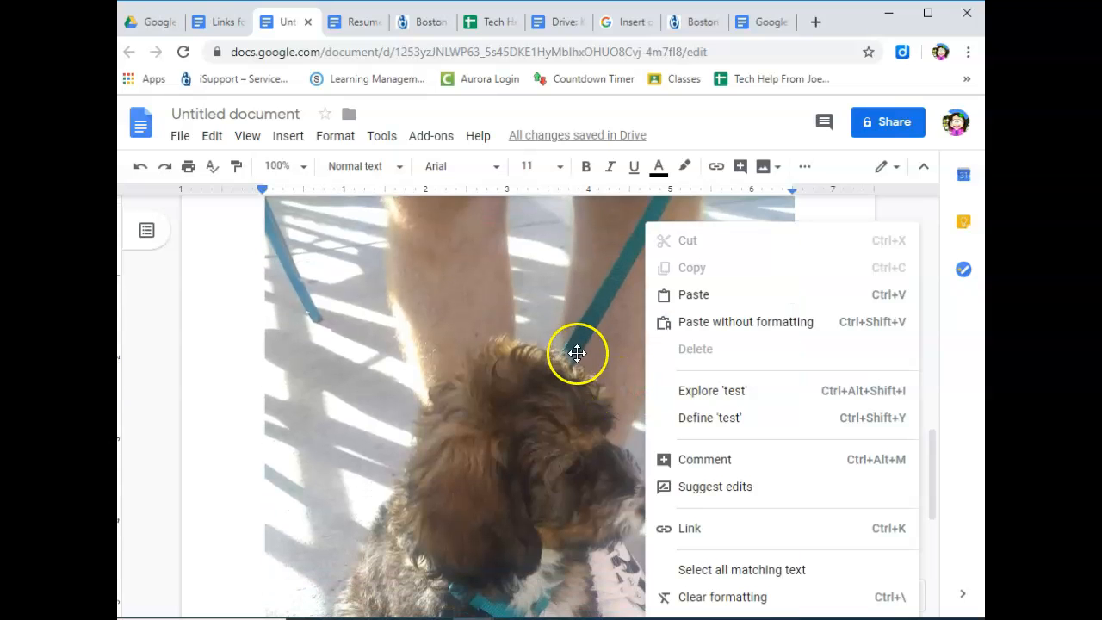
scroll(577, 353, "up", 2)
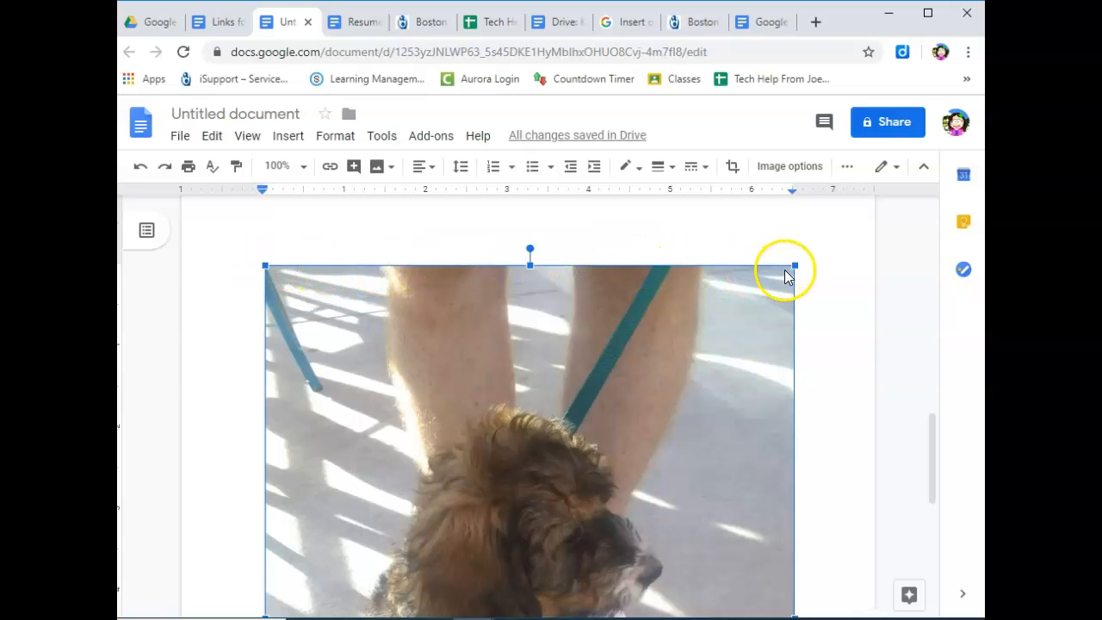
left_click_drag(794, 264, 392, 579)
scroll(503, 525, "down", 2)
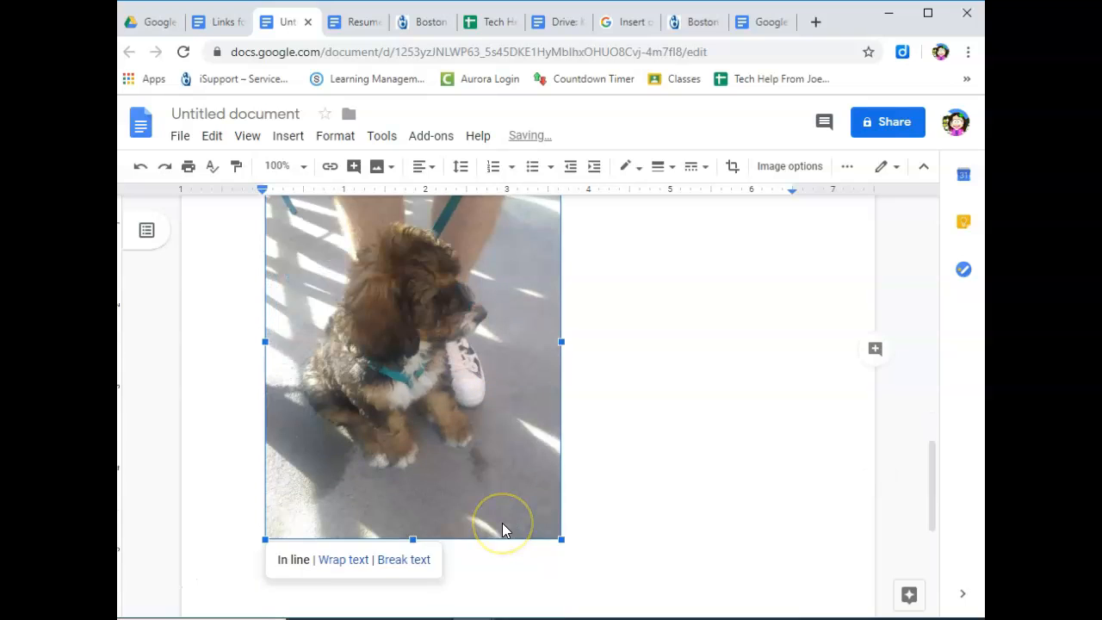
scroll(503, 525, "up", 1)
left_click_drag(560, 589, 382, 406)
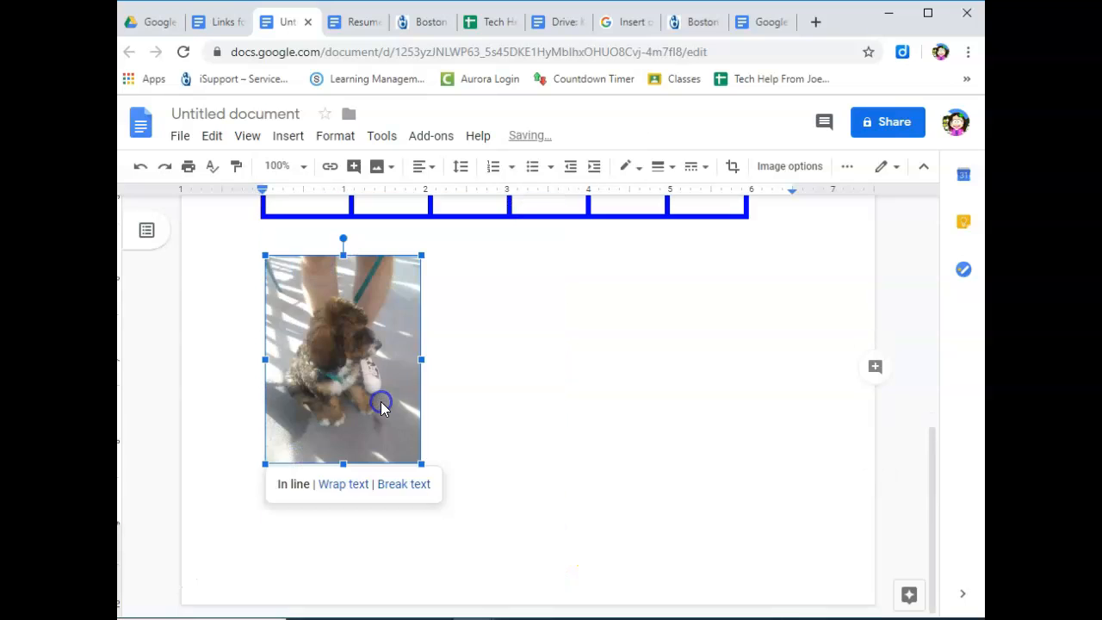
Distort the puppy photo's proportions into a strip about 1 inch wide and about 4 inches tall.
left_click_drag(420, 355, 787, 357)
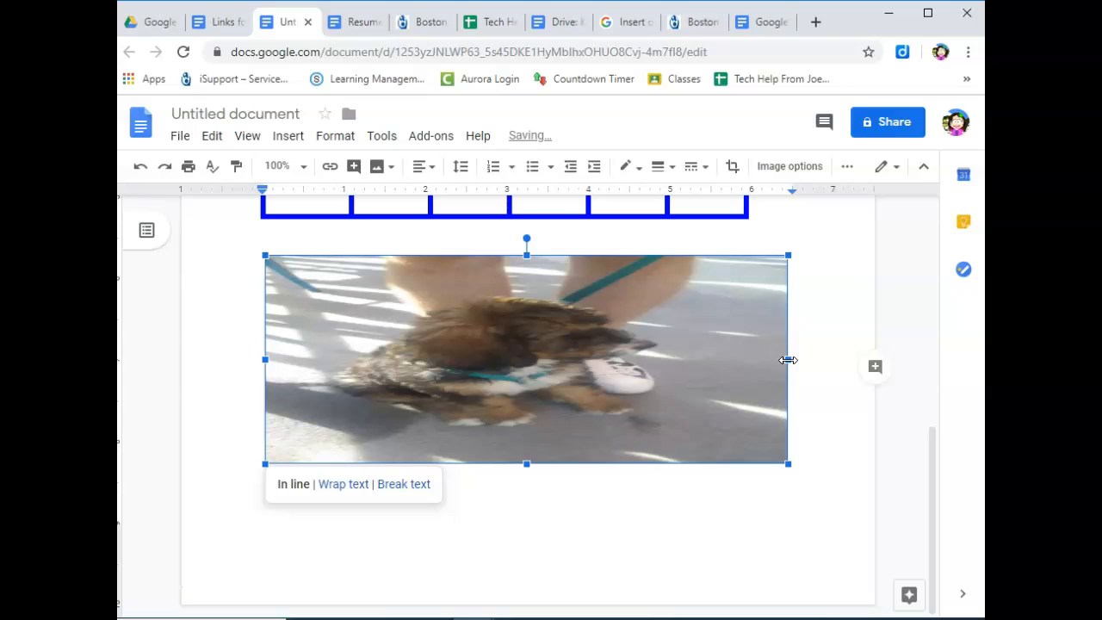
left_click_drag(788, 360, 349, 414)
left_click_drag(306, 463, 275, 592)
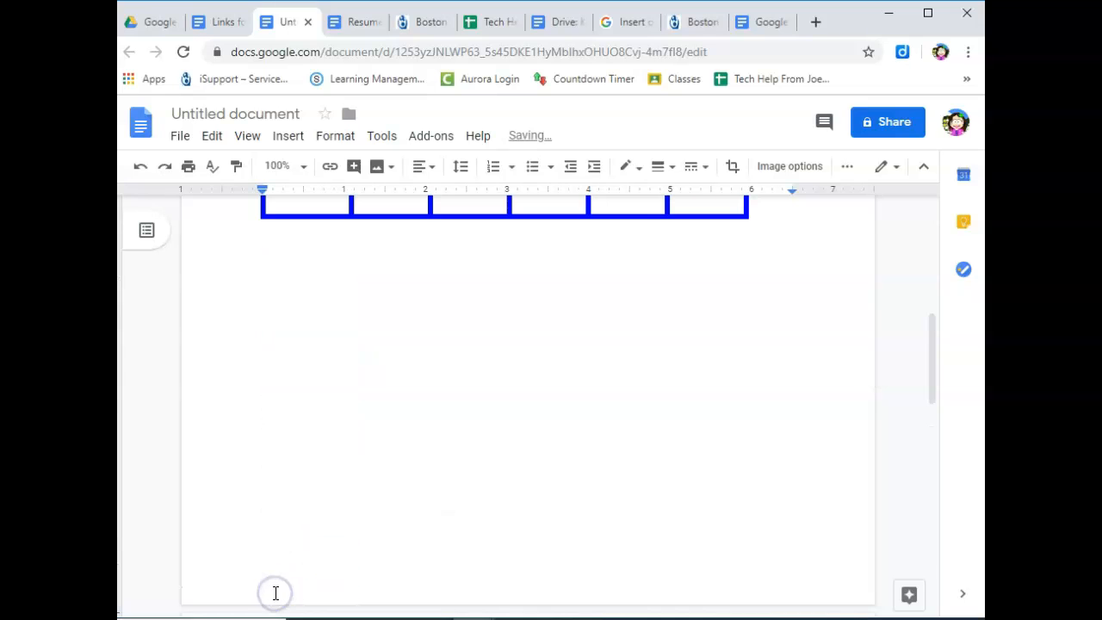
scroll(342, 509, "down", 6)
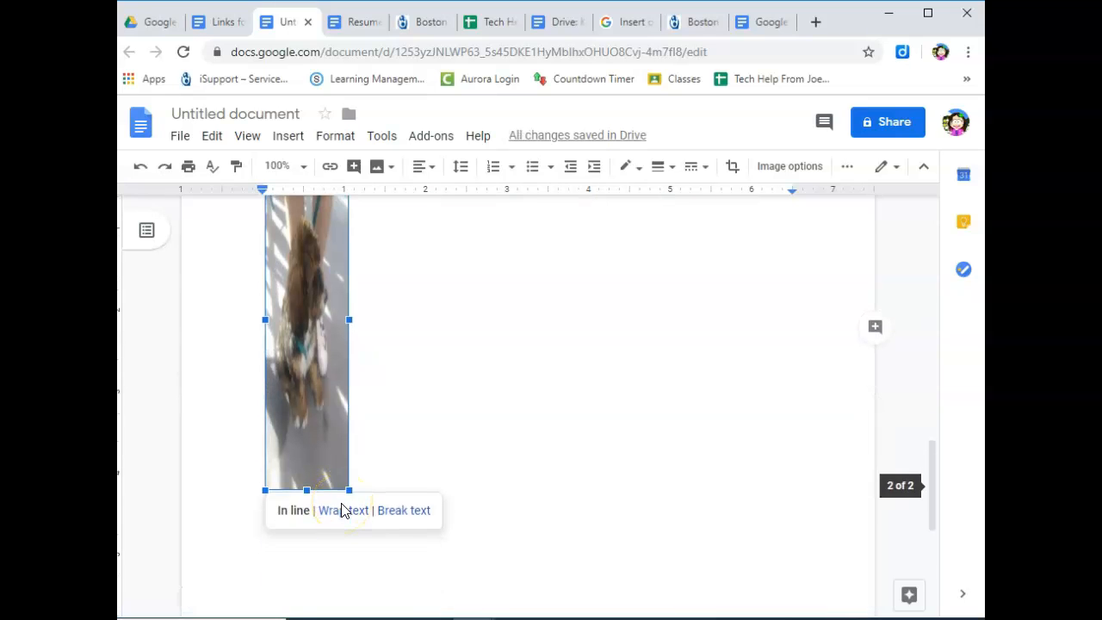
scroll(341, 510, "up", 2)
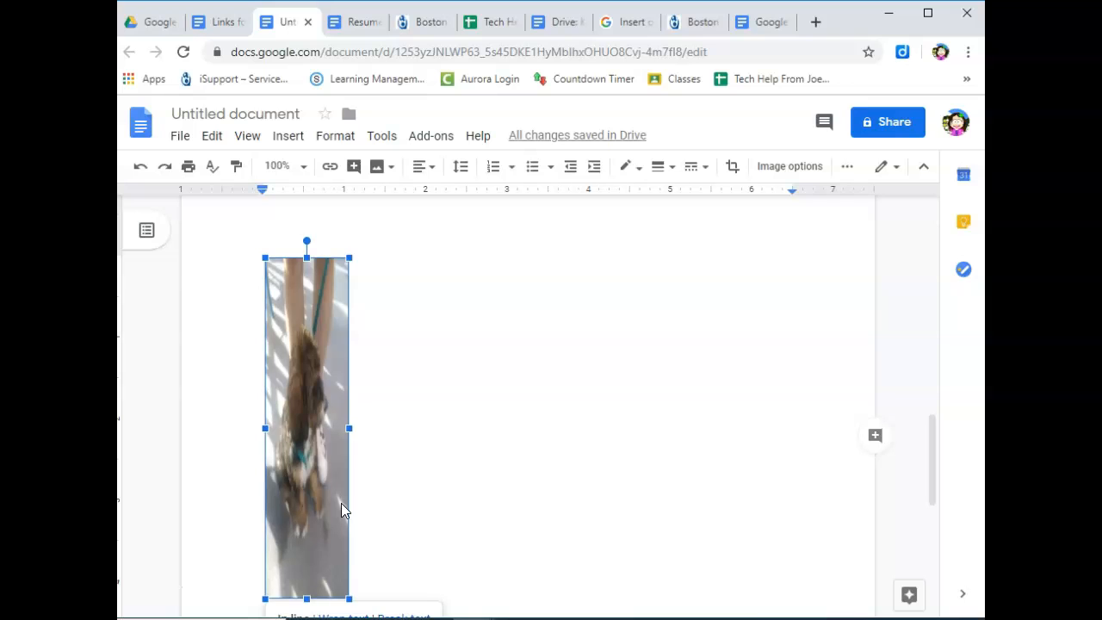
Rotate the distorted puppy photo clockwise by about 65 degrees and leave it selected.
left_click_drag(312, 241, 428, 275)
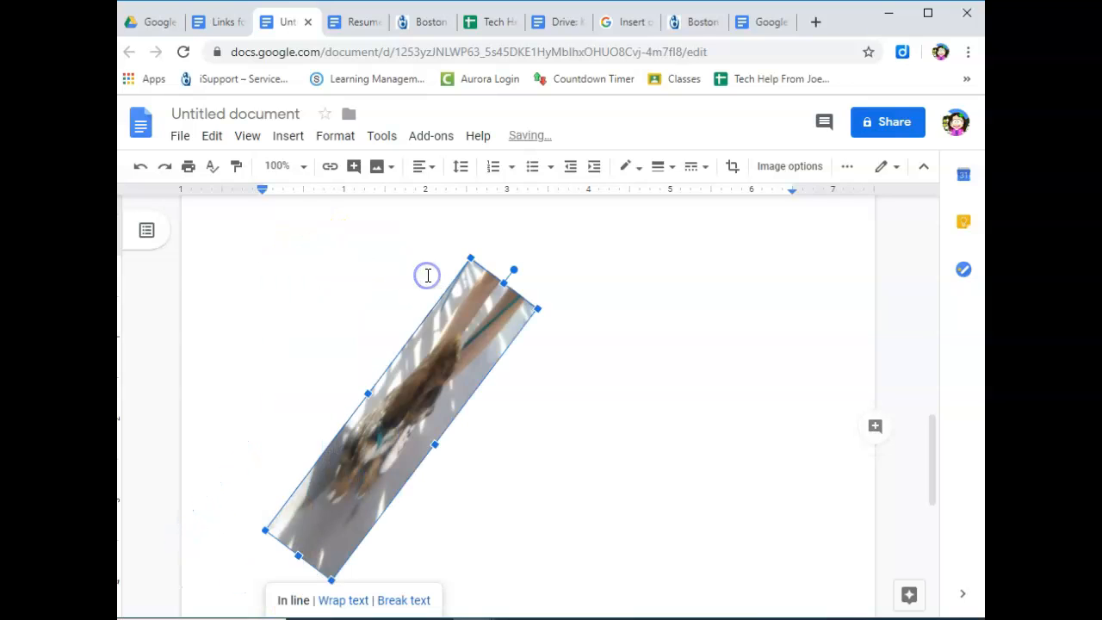
left_click_drag(514, 270, 553, 357)
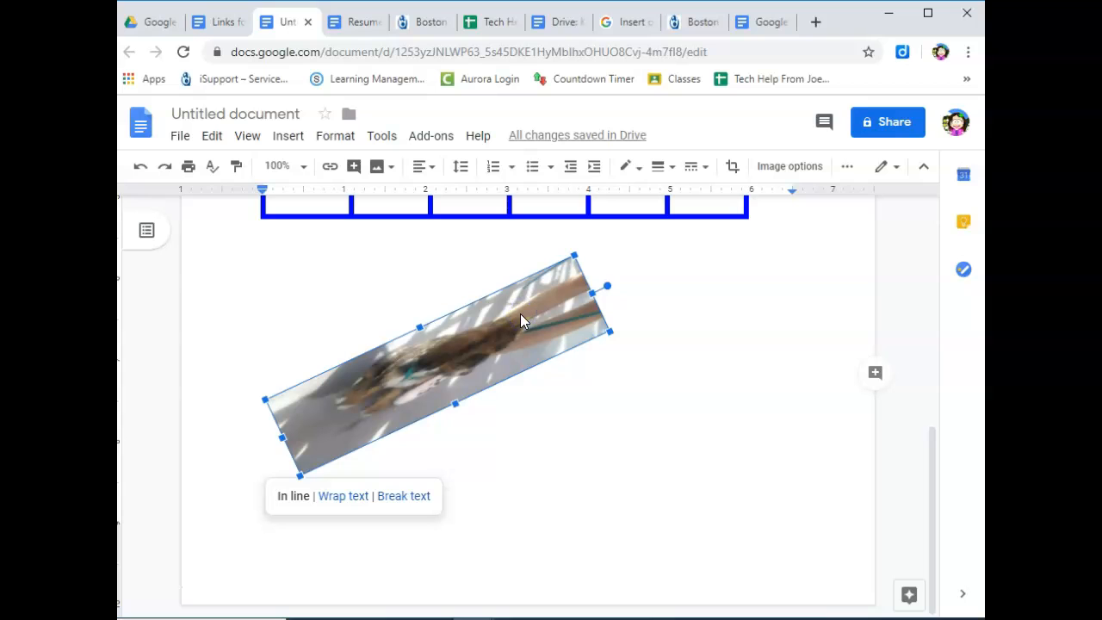
left_click(694, 350)
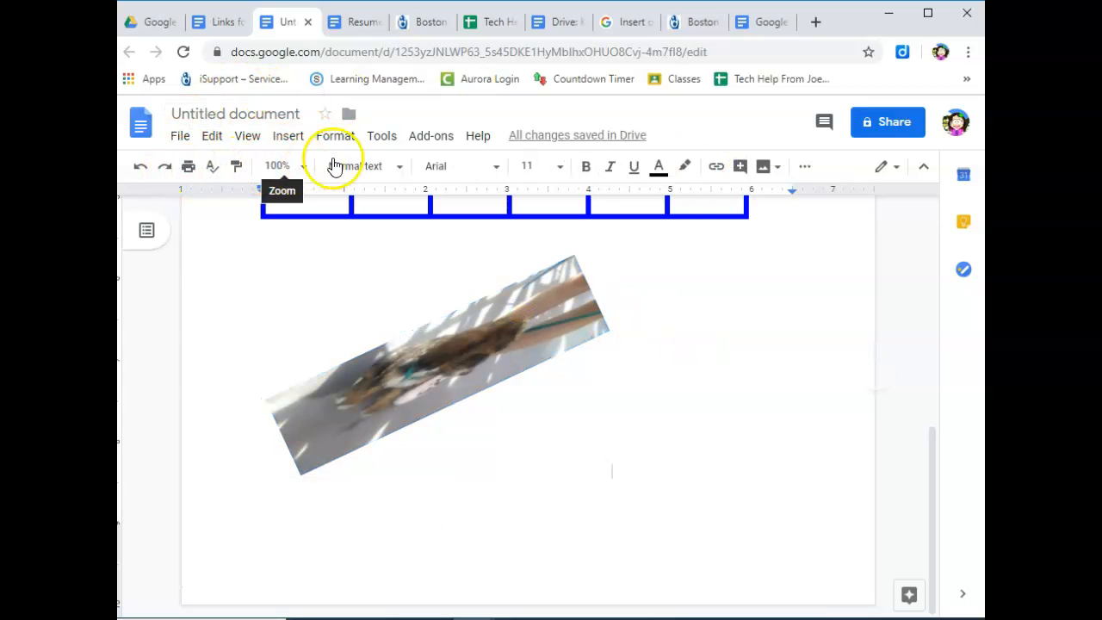
left_click(531, 333)
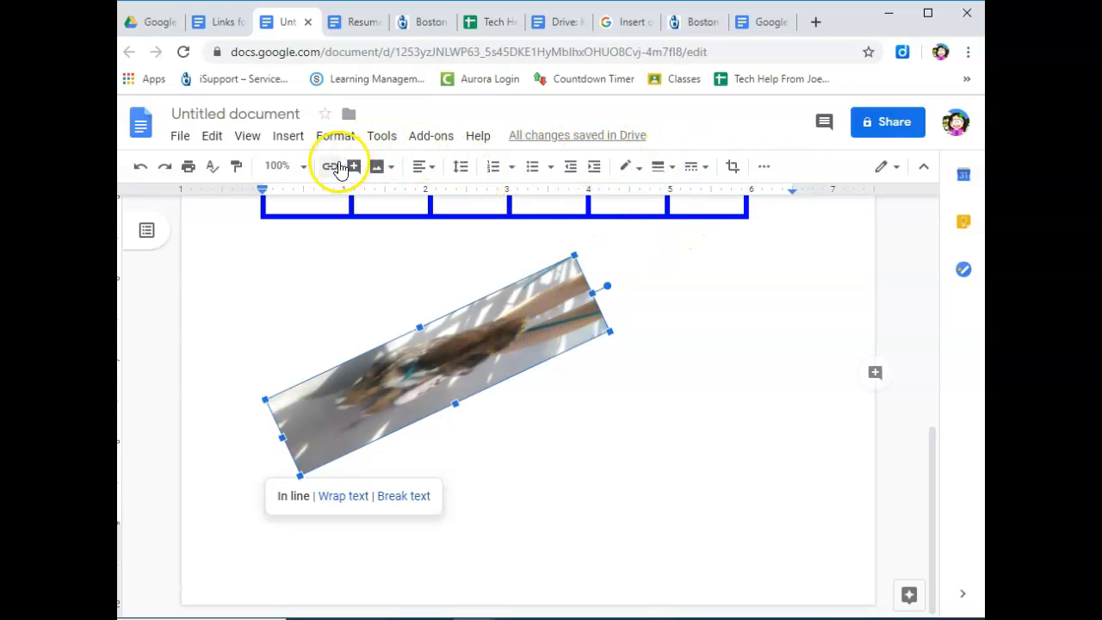
Crop about 1 inch off the leash end of the rotated puppy photo and deselect it.
left_click(734, 171)
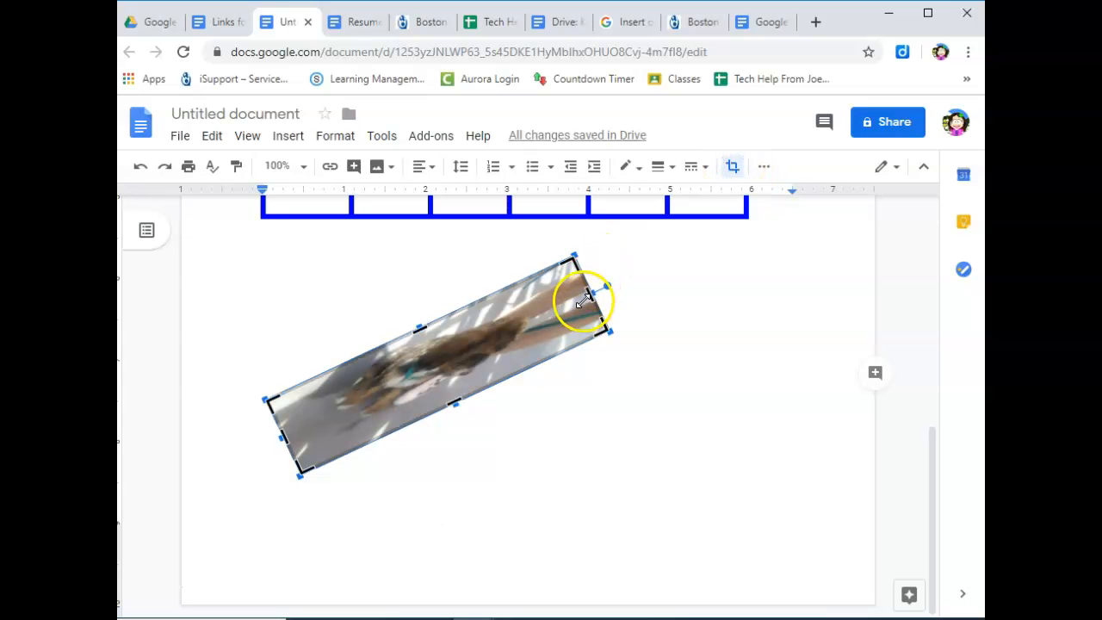
right_click(500, 327)
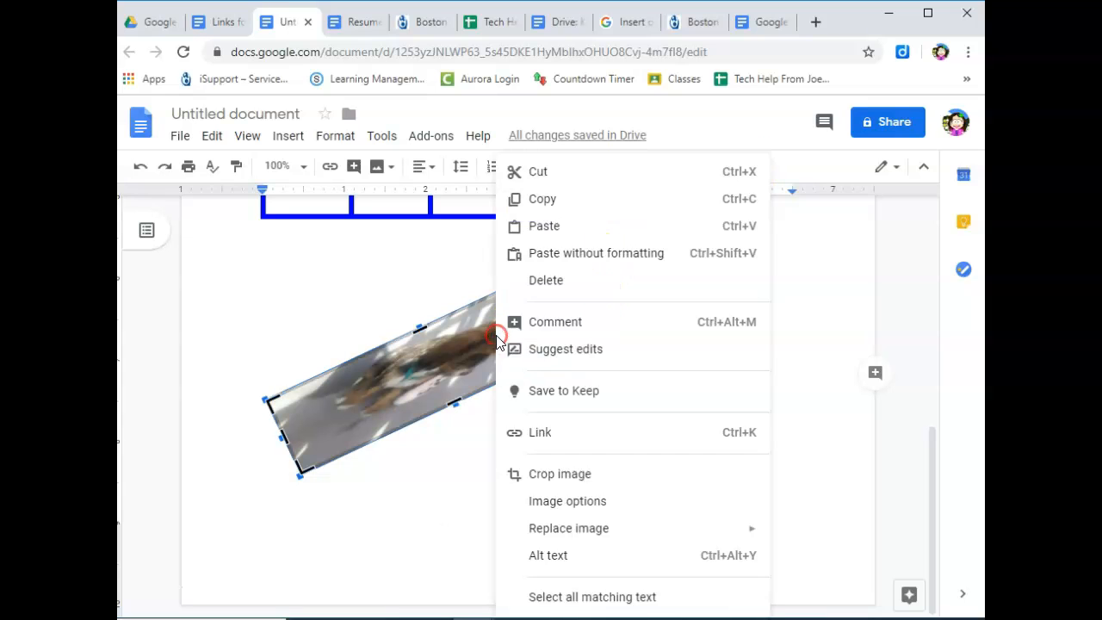
left_click(390, 328)
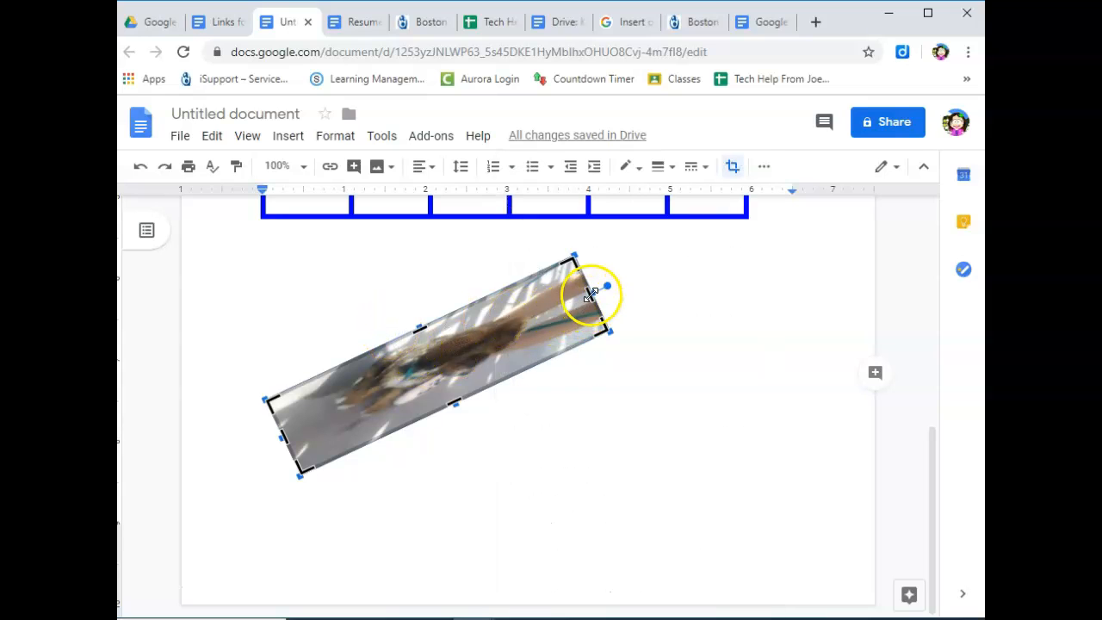
left_click_drag(593, 293, 520, 326)
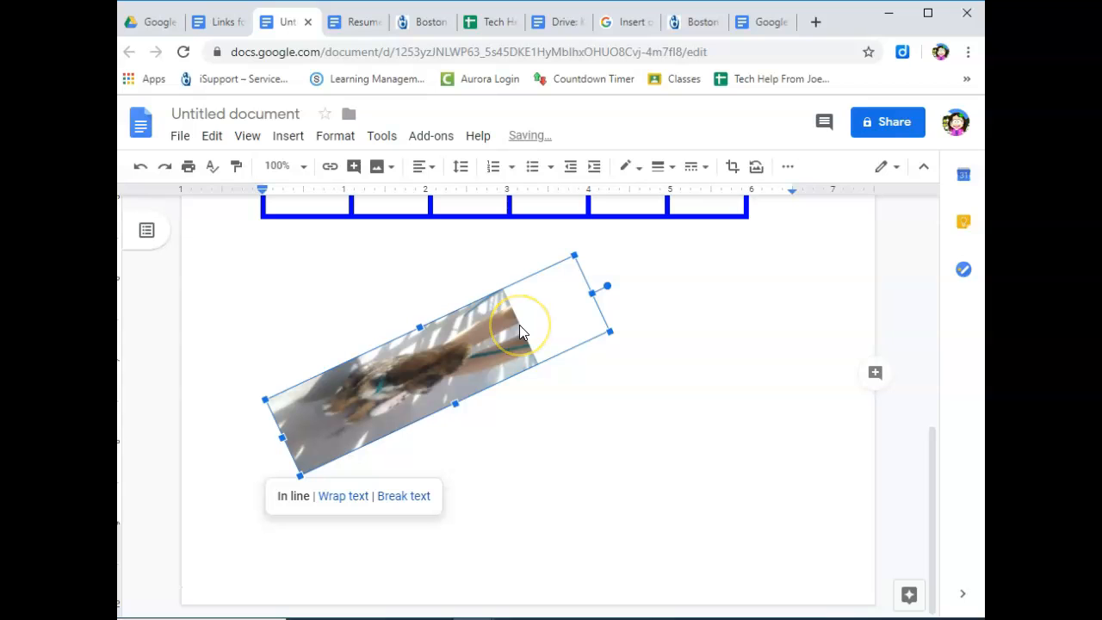
left_click(674, 342)
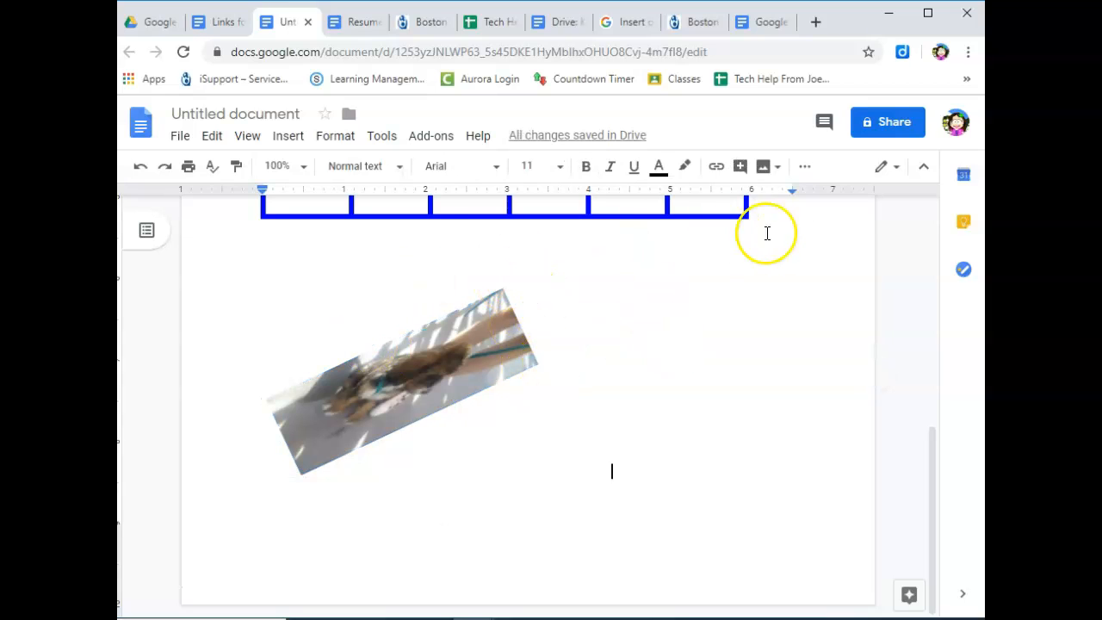
Reopen the puppy photo for cropping and reset the image.
double_click(469, 340)
left_click_drag(583, 347, 590, 337)
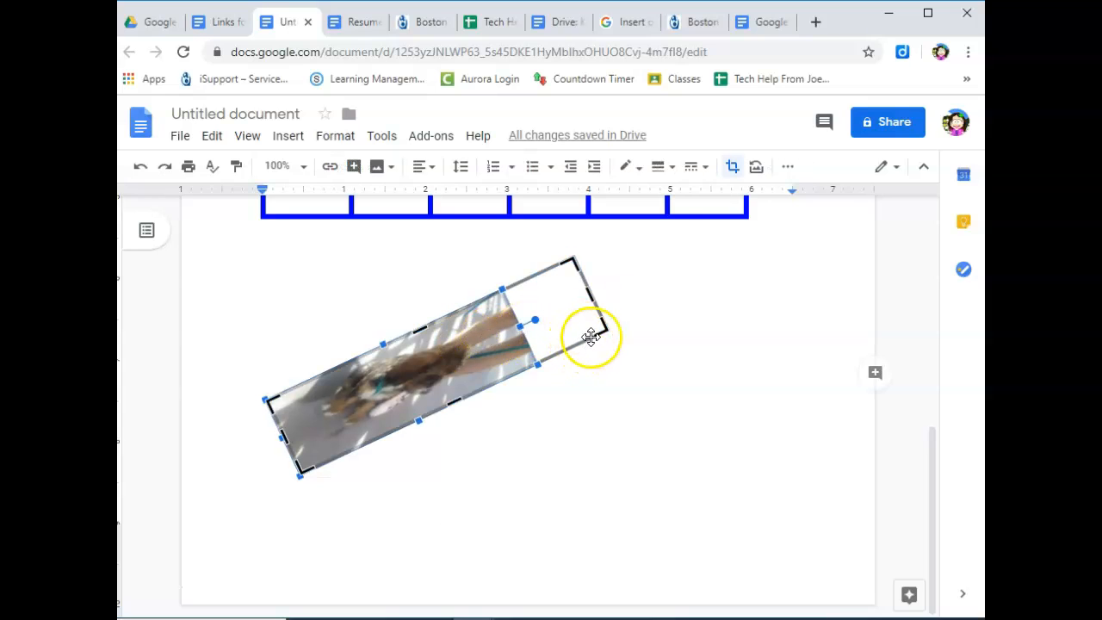
left_click(758, 170)
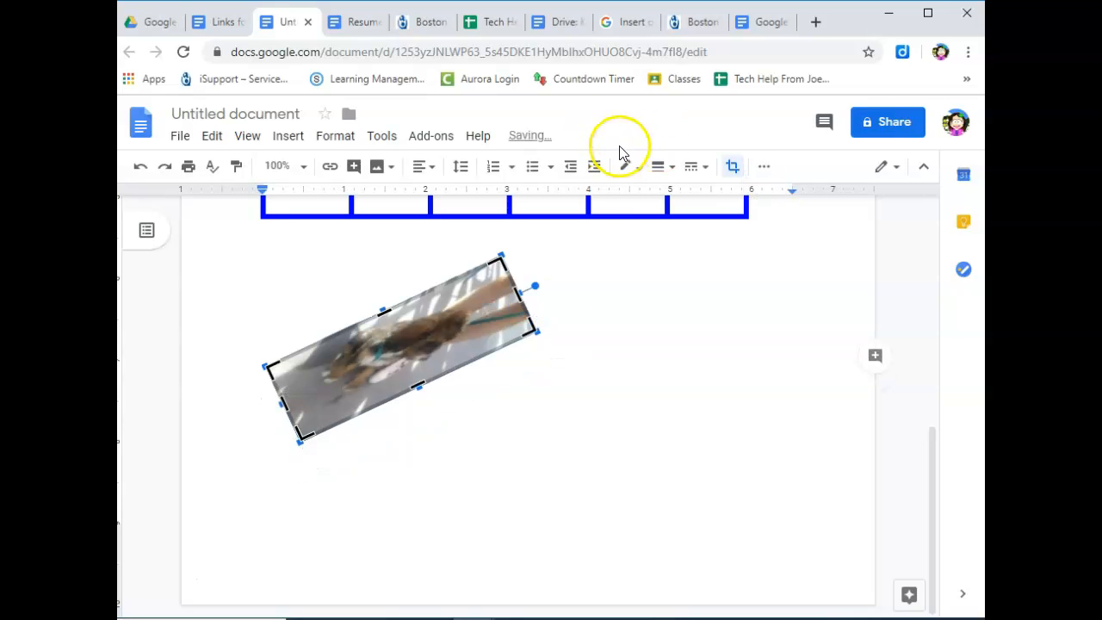
Give the puppy photo a blue border with a weight of 24 pt.
left_click(638, 174)
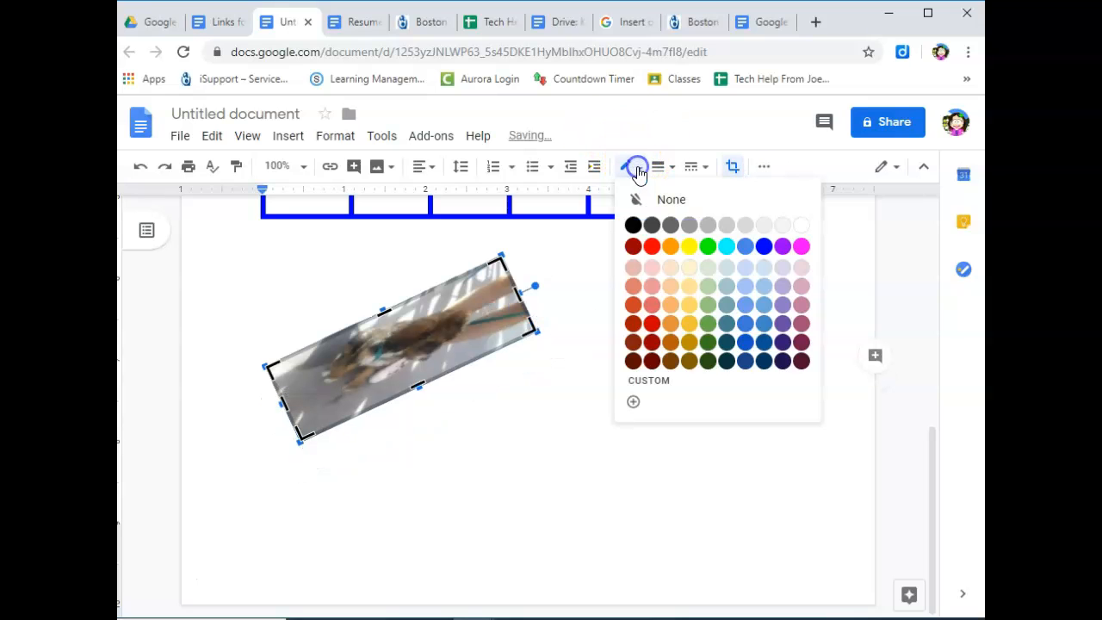
left_click(766, 249)
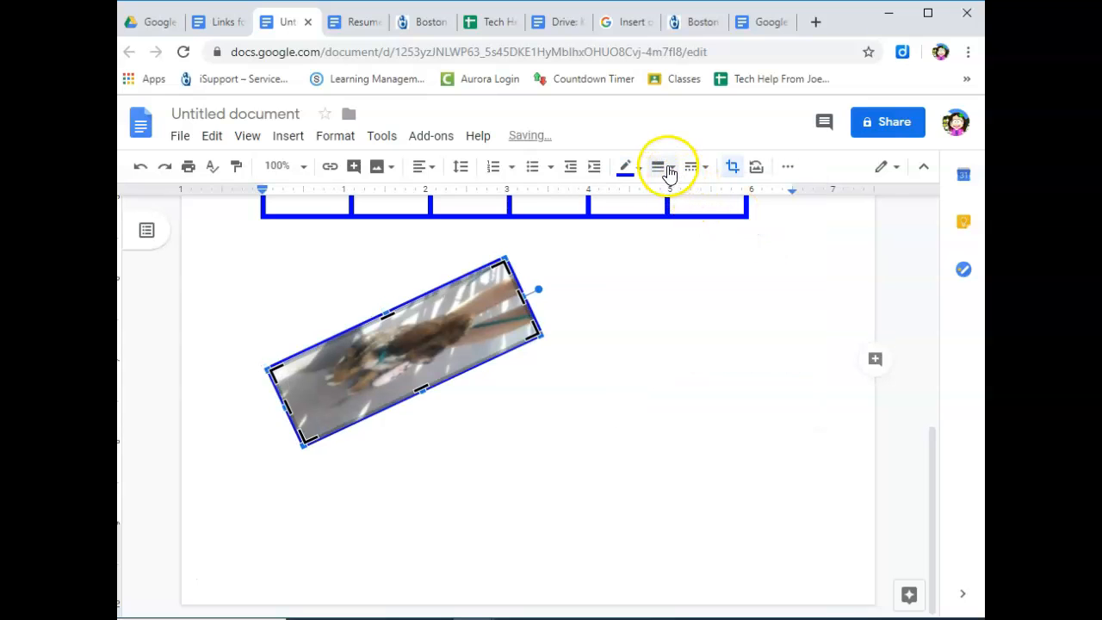
left_click(664, 169)
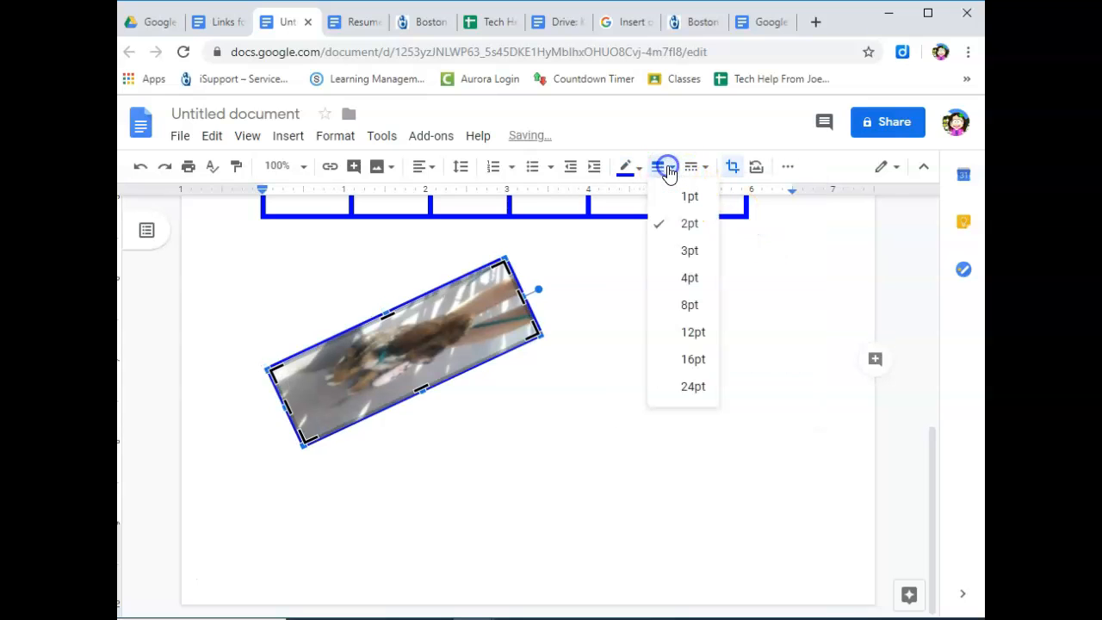
left_click(696, 386)
double_click(699, 382)
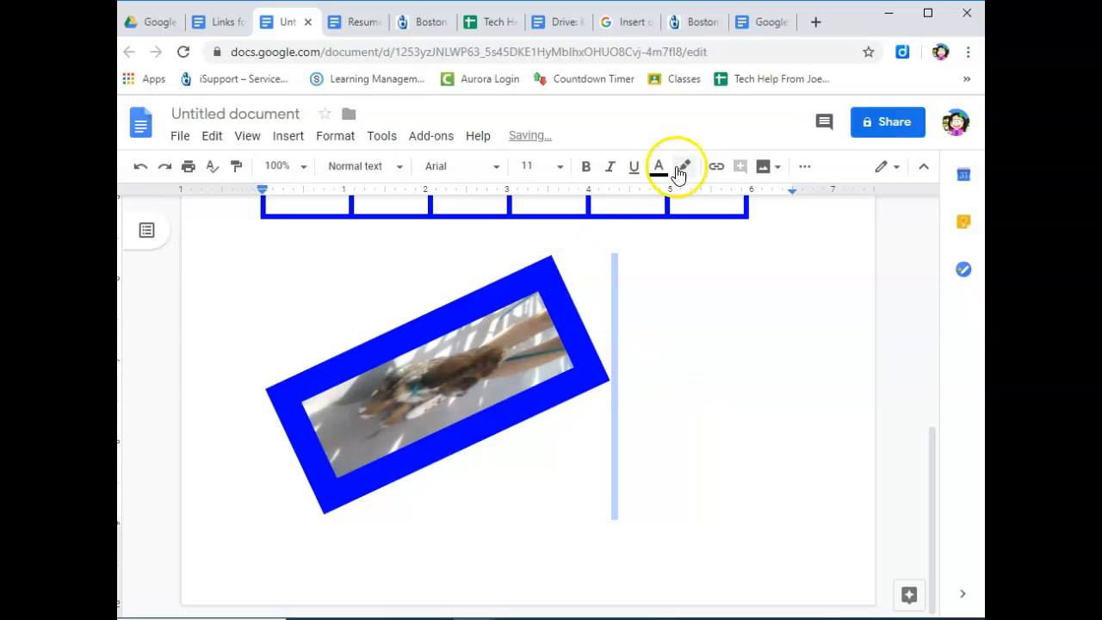
Reselect the puppy photo and change its border to the dotted style.
right_click(489, 370)
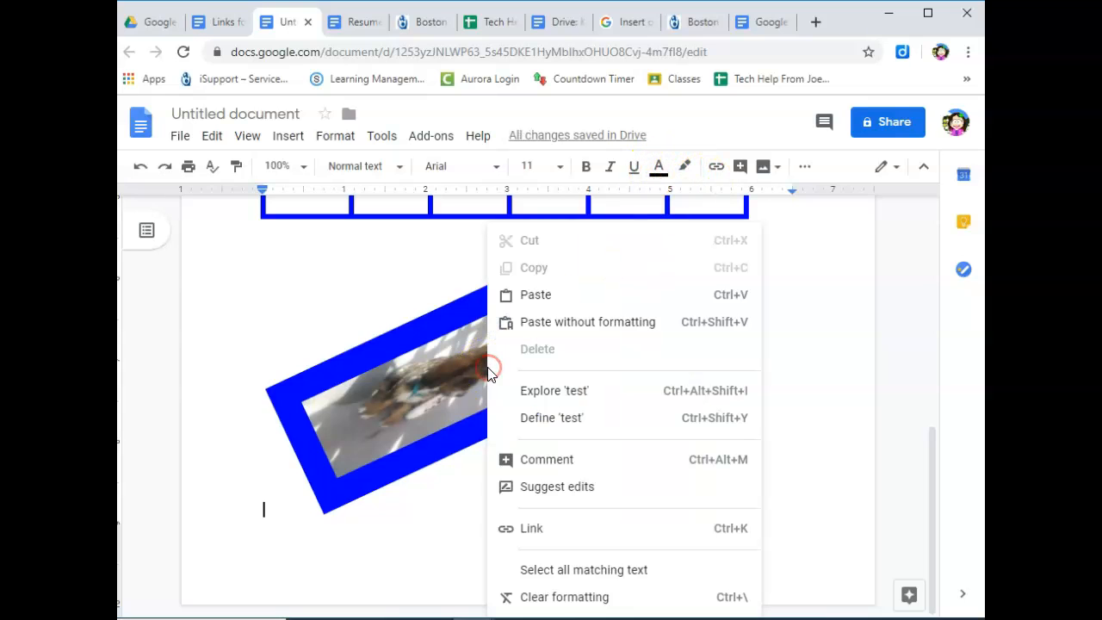
left_click(423, 364)
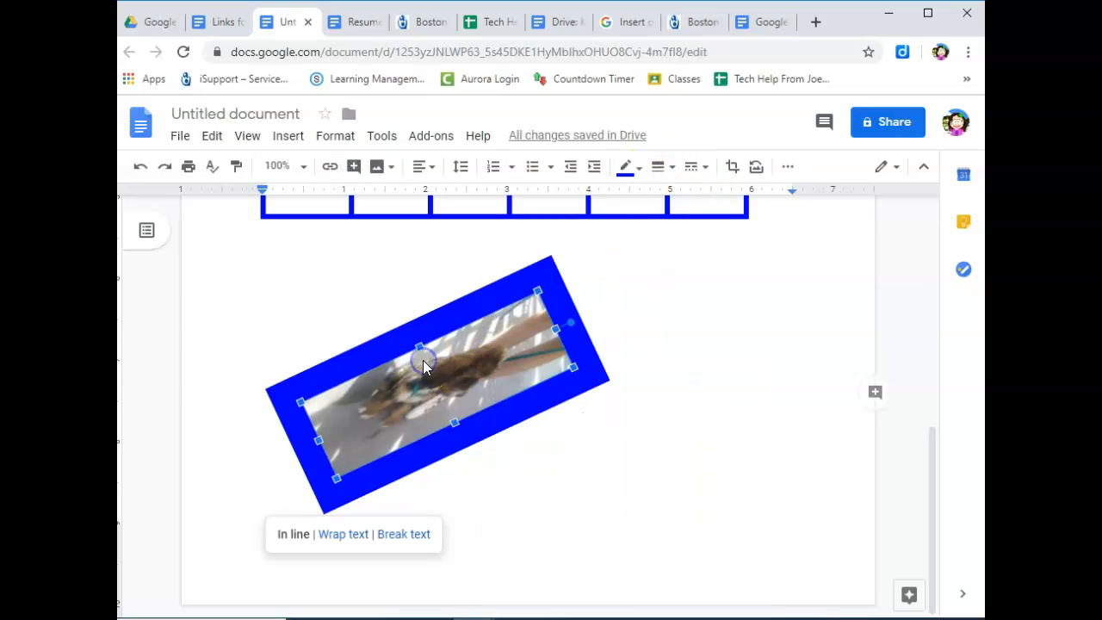
left_click(704, 168)
left_click(726, 224)
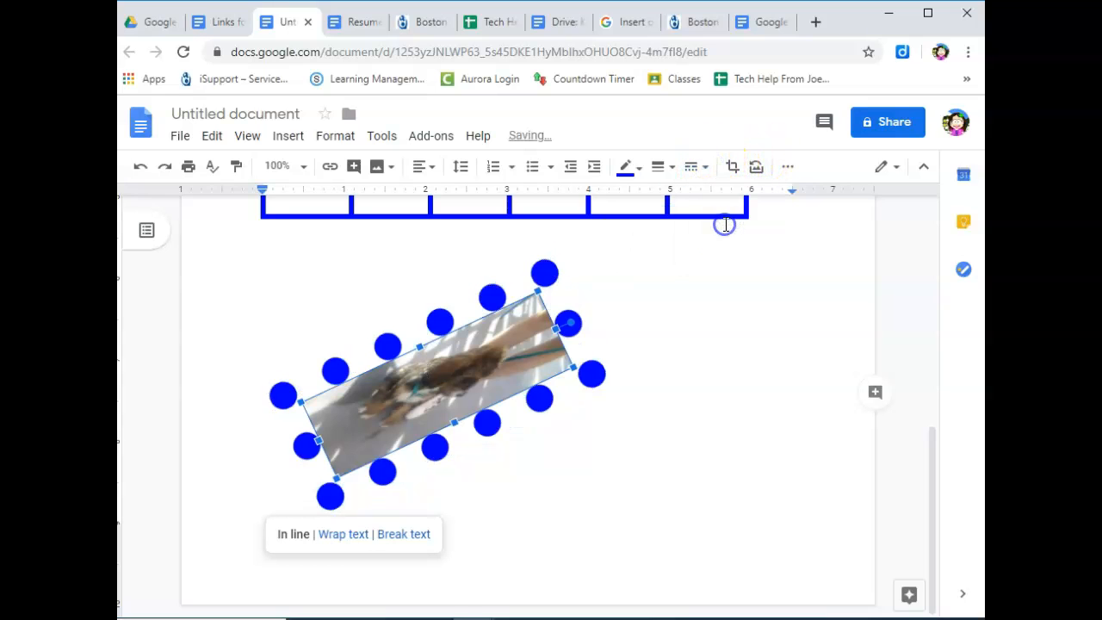
left_click(690, 323)
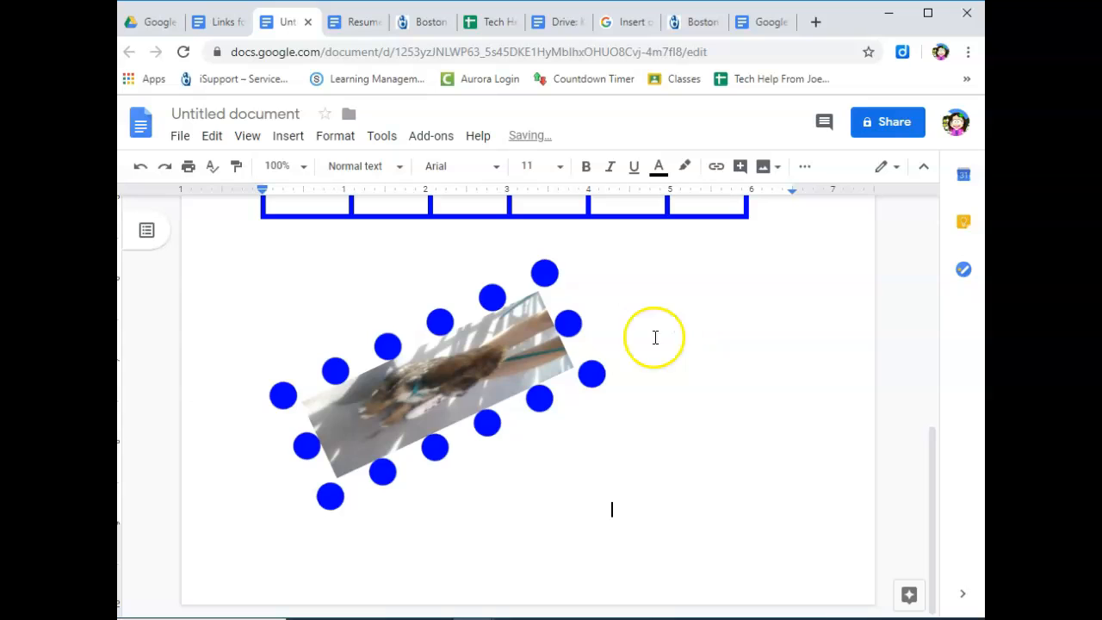
Recolor the puppy photo's dotted border red.
right_click(530, 366)
left_click(472, 365)
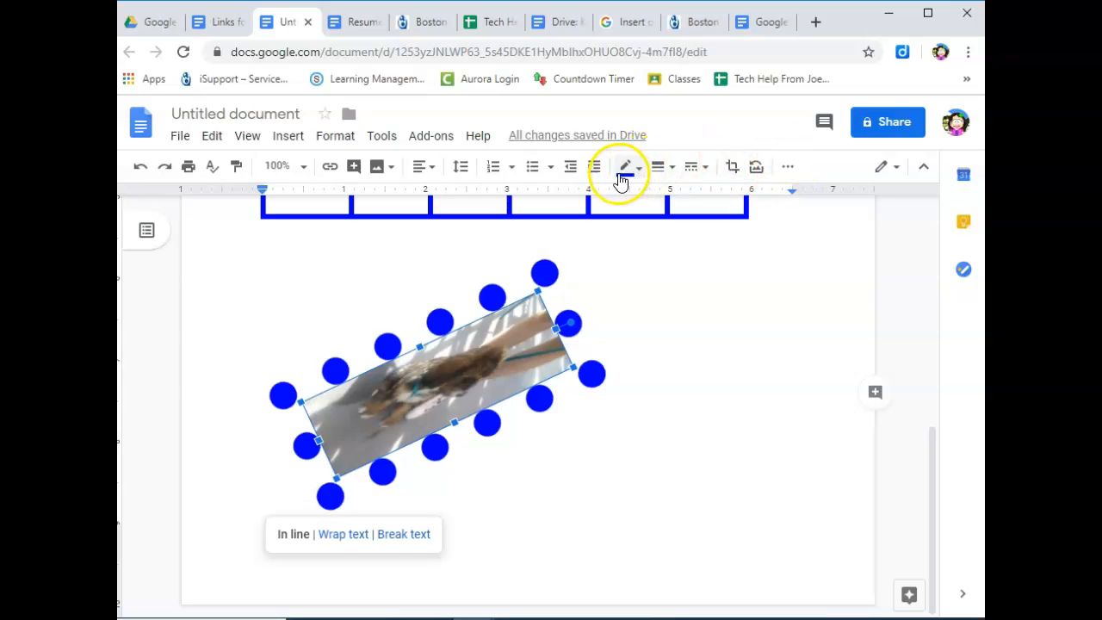
left_click(633, 173)
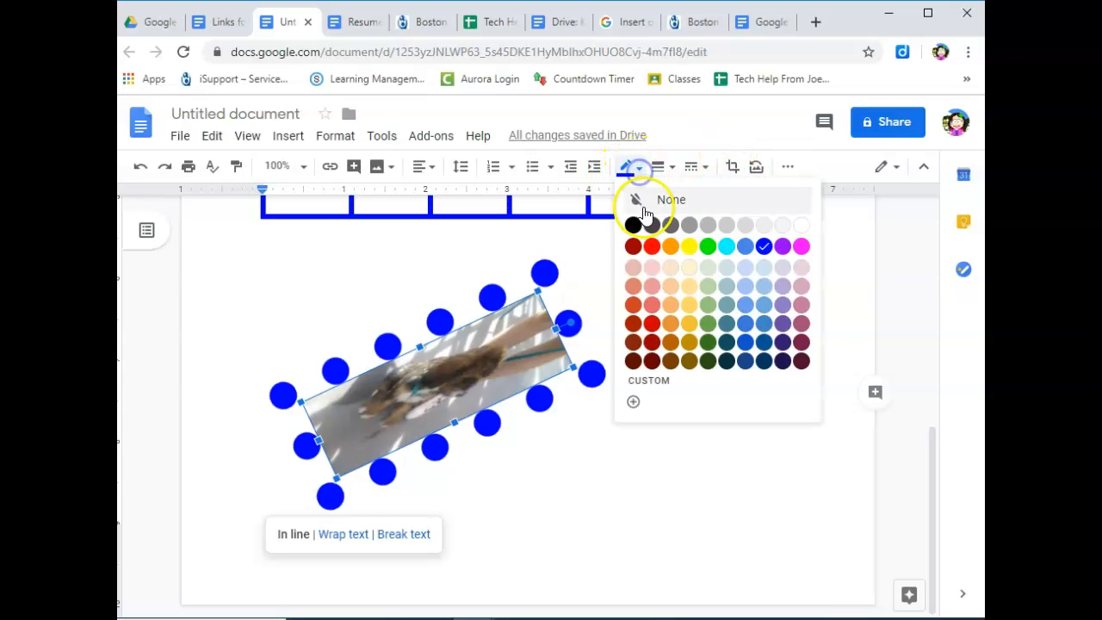
left_click(653, 244)
left_click(698, 306)
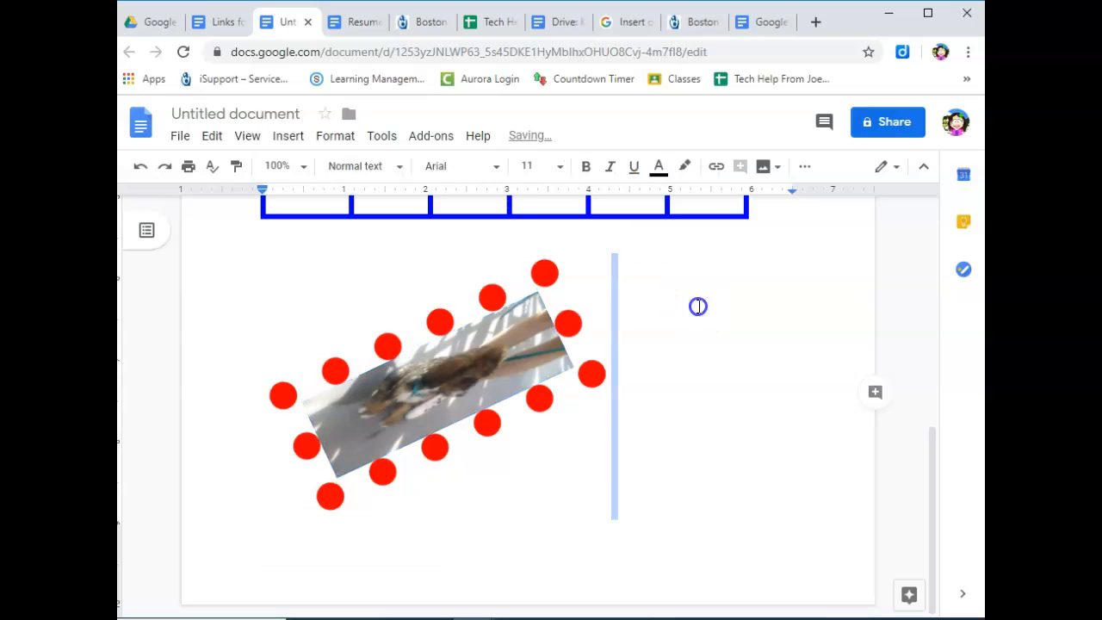
left_click(778, 170)
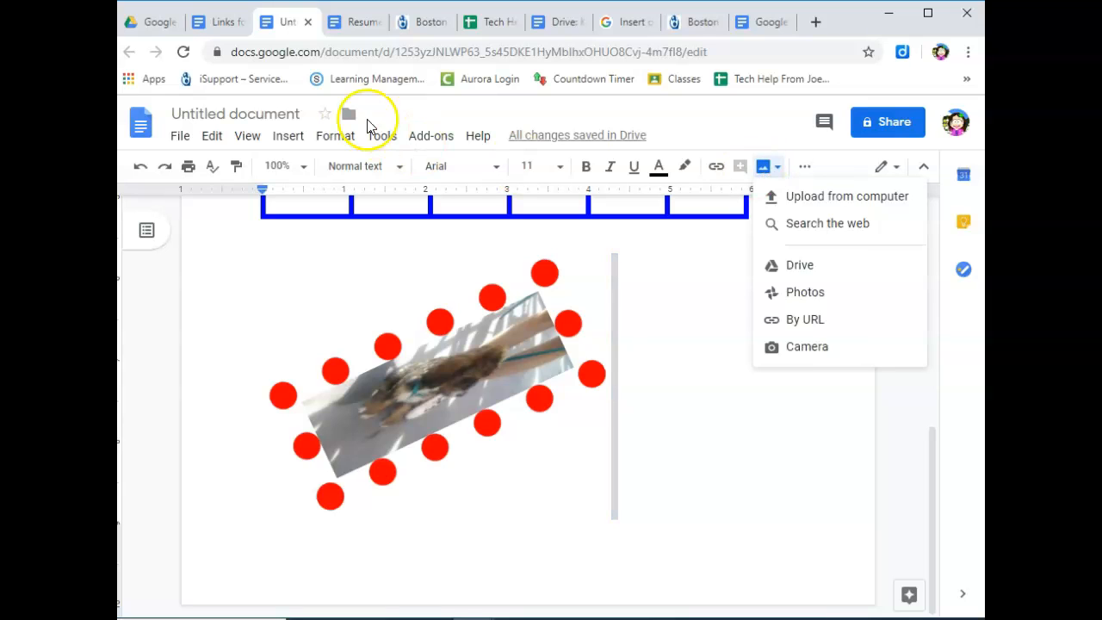
left_click(288, 140)
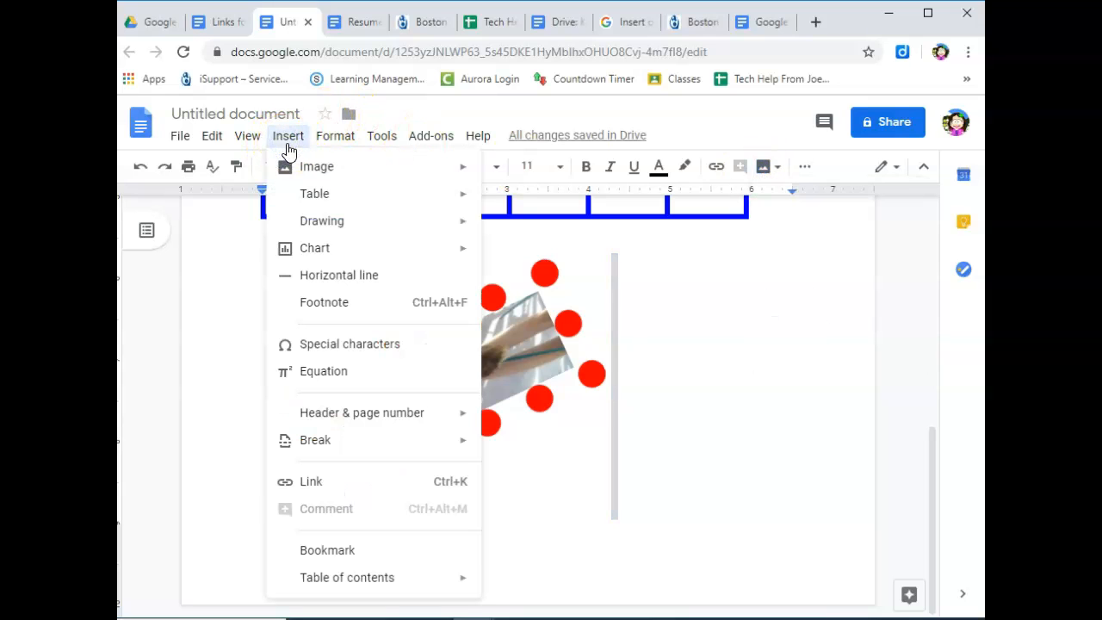
left_click(772, 172)
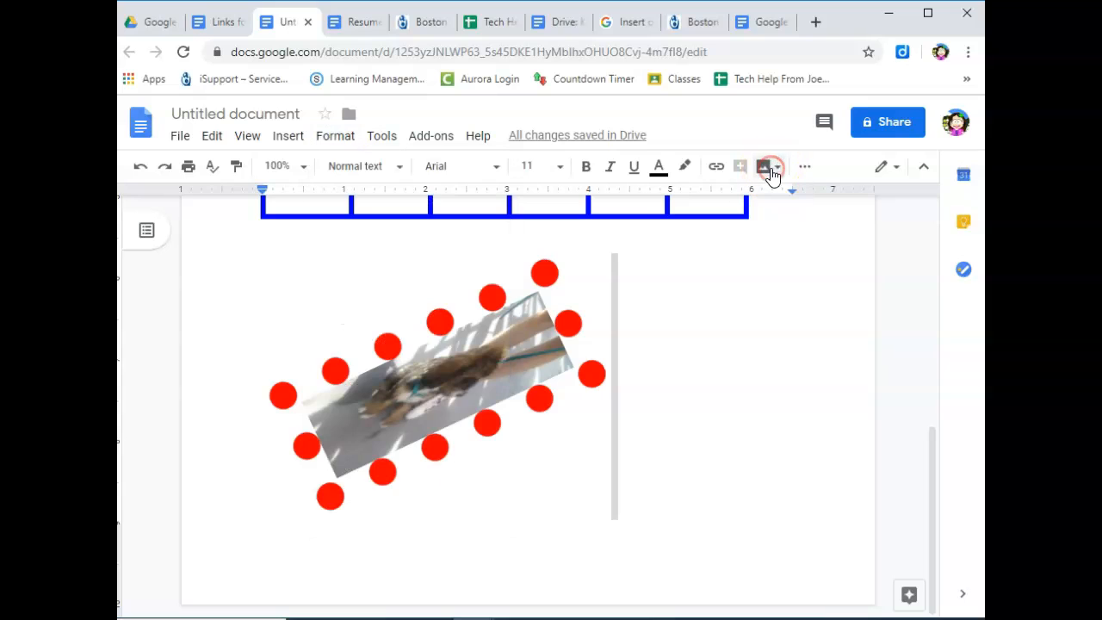
left_click(777, 171)
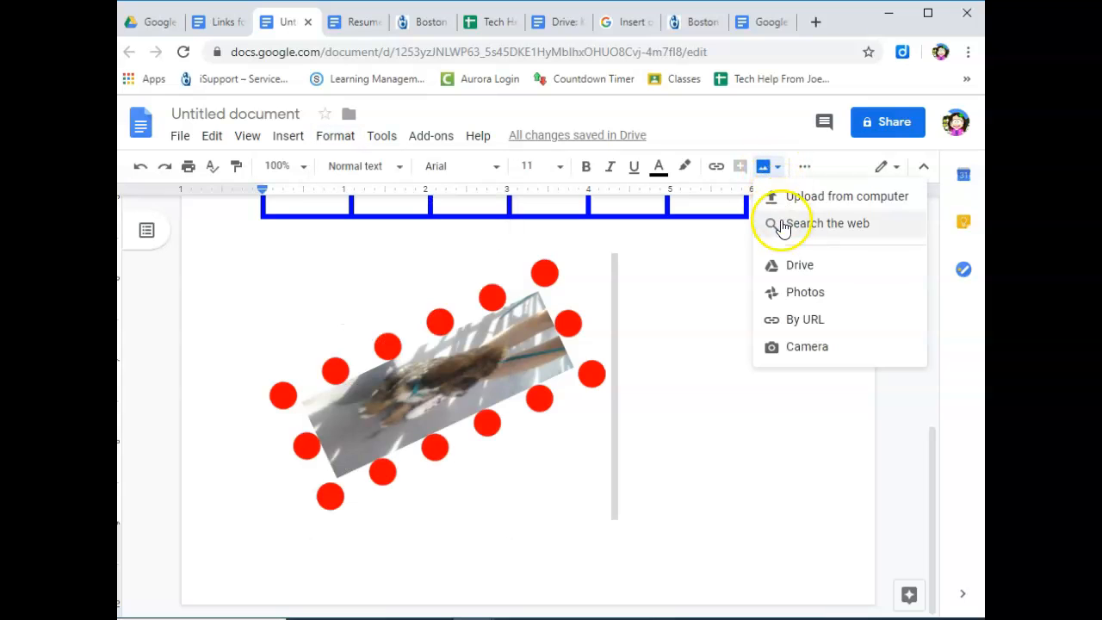